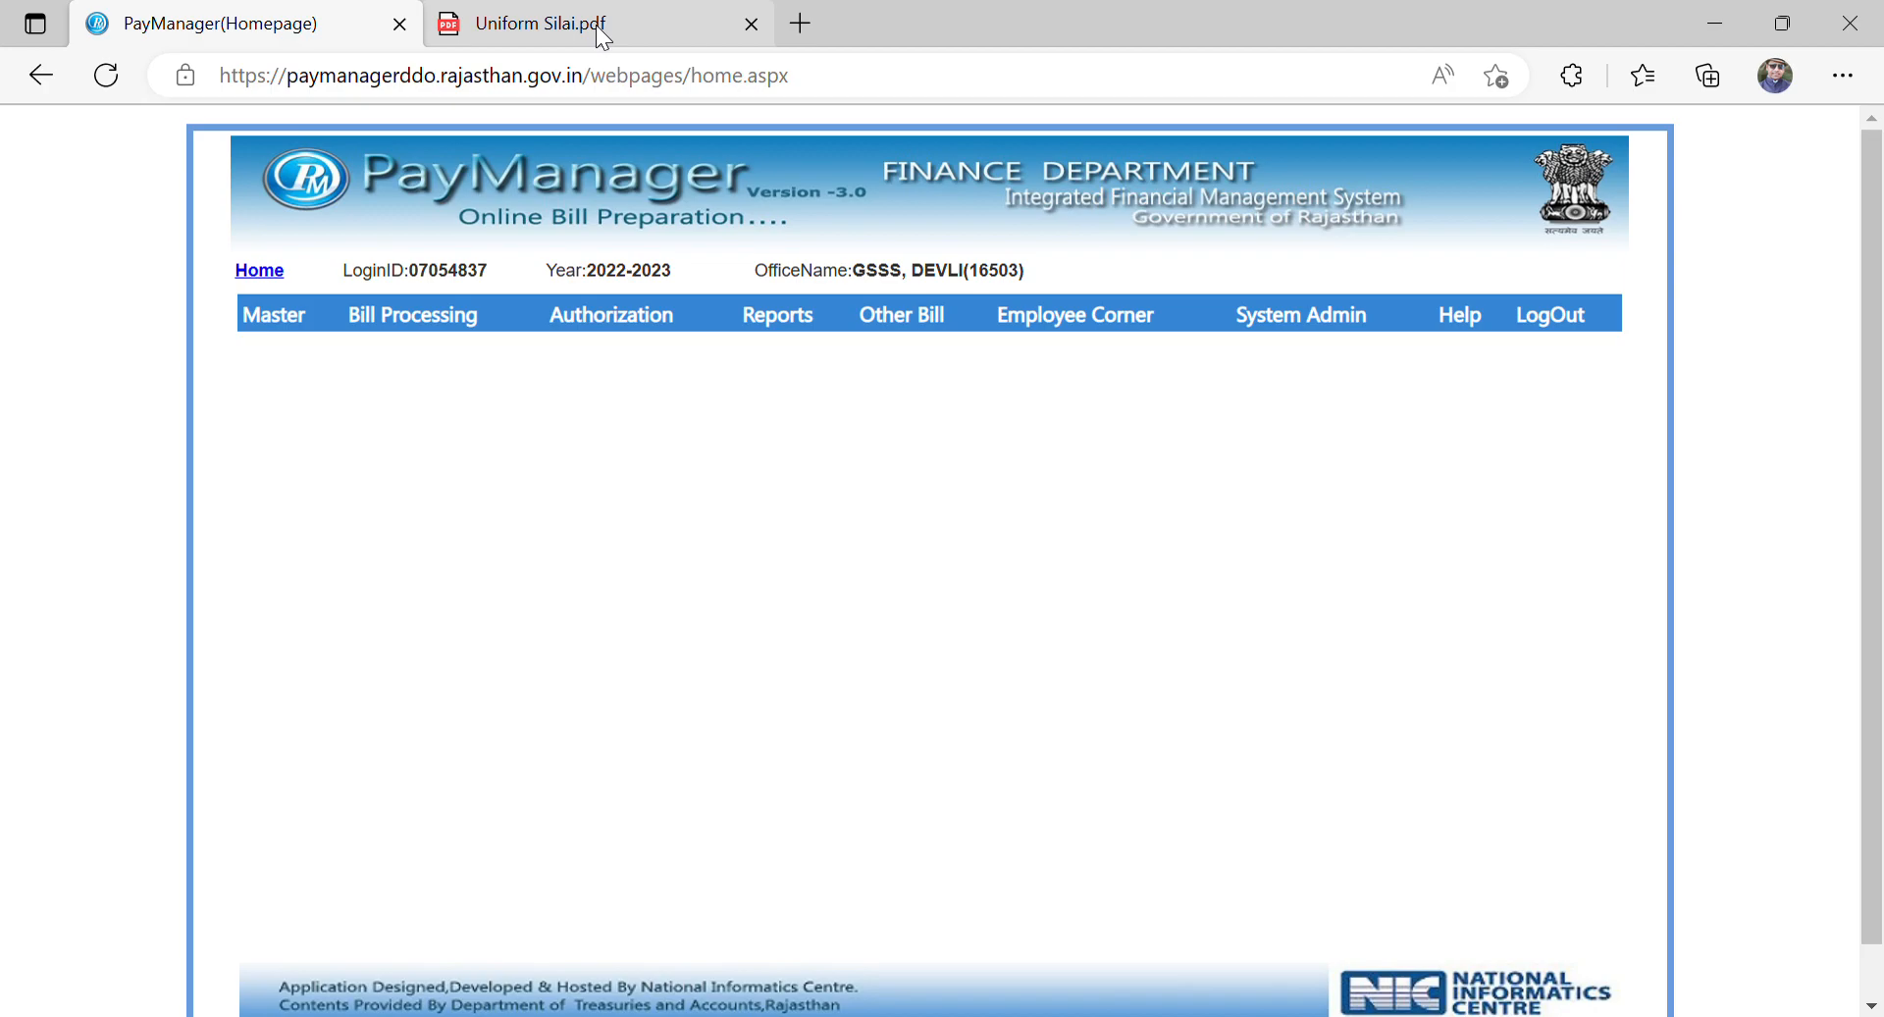
Step: Check the uniform stitching budget heads in Uniform Silai.pdf and start adding a new group in PayManager's Group Master
left_click(597, 28)
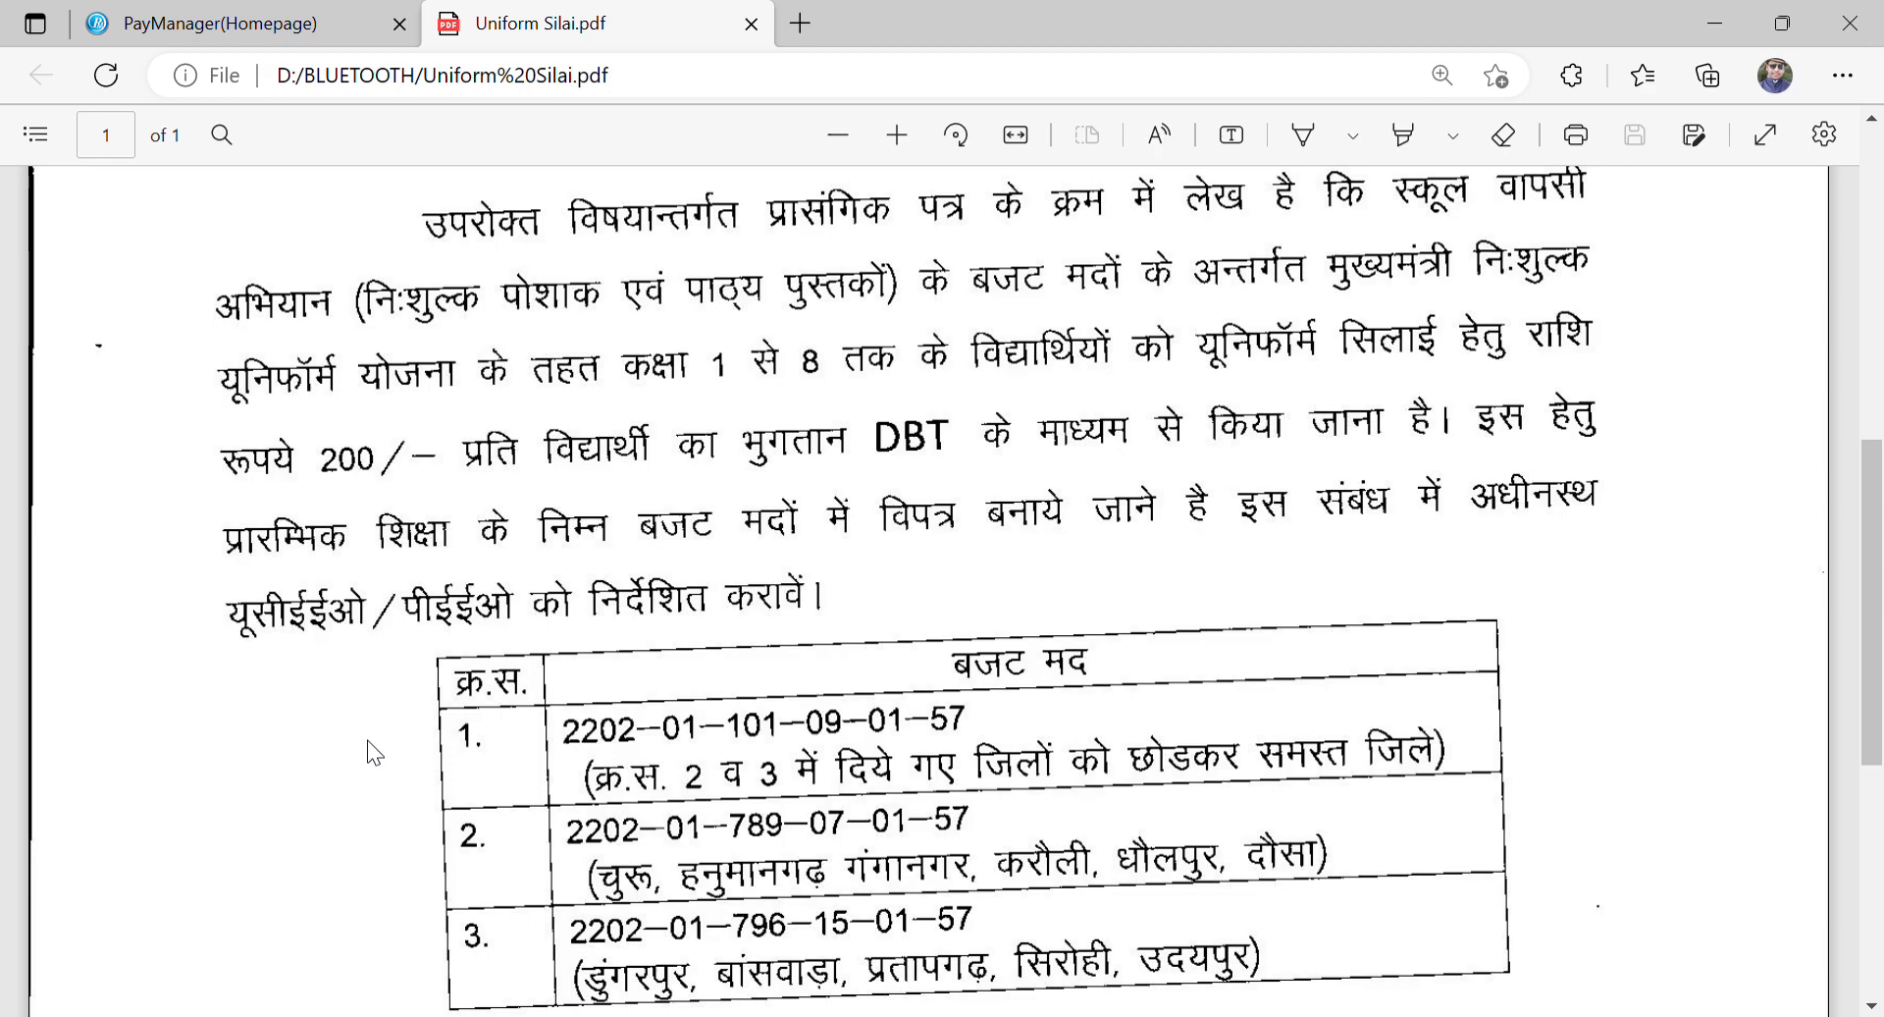
left_click(201, 33)
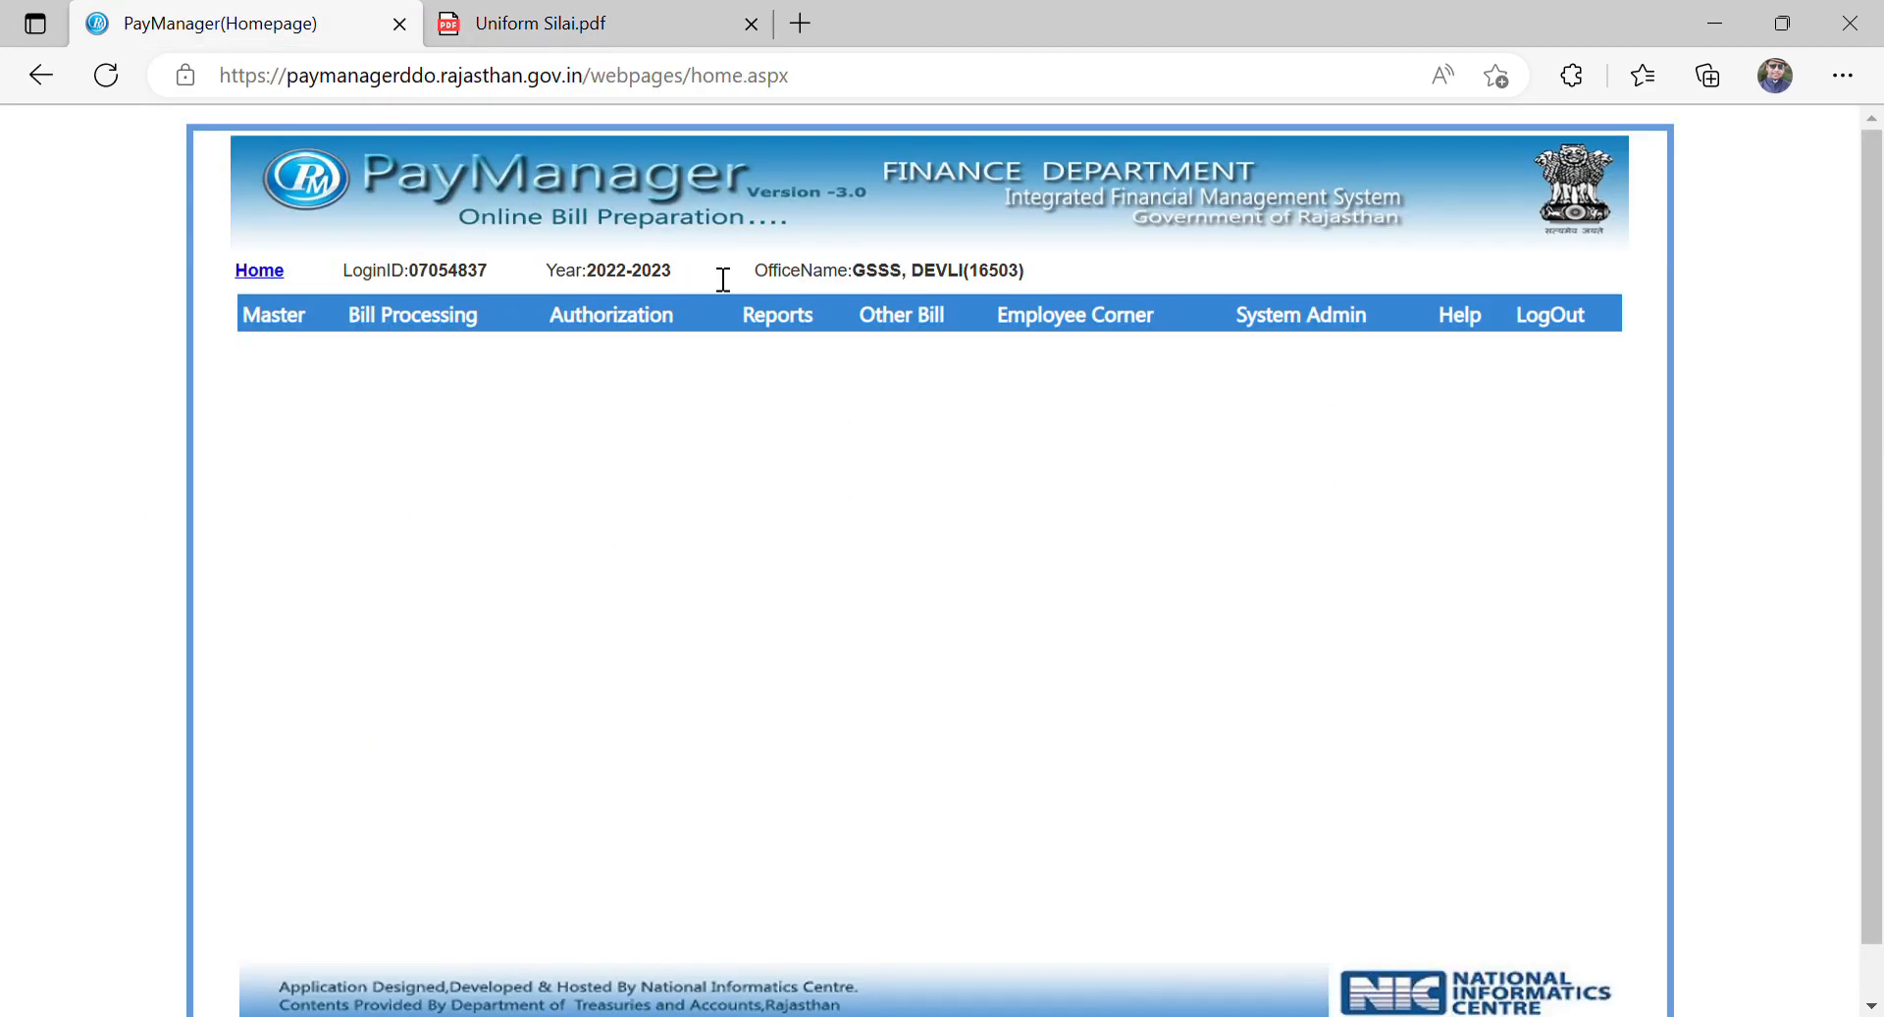
mouse_move(310, 310)
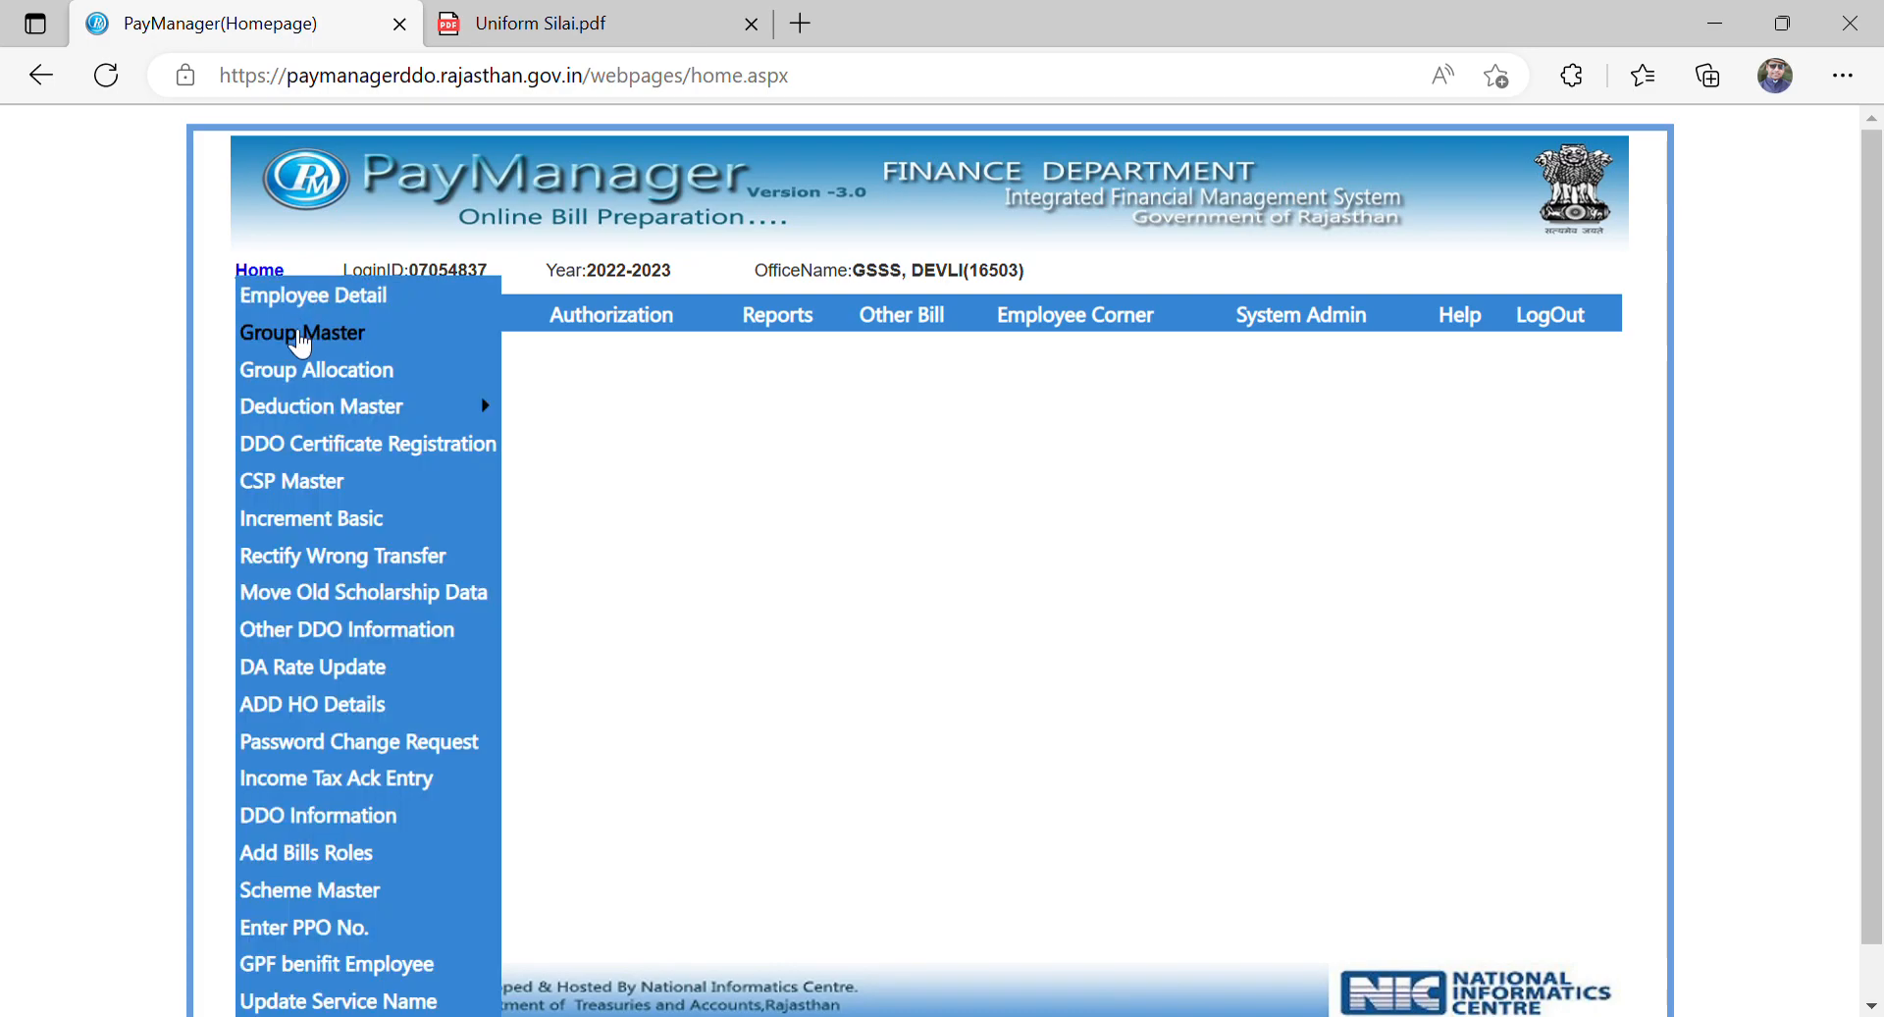
left_click(293, 346)
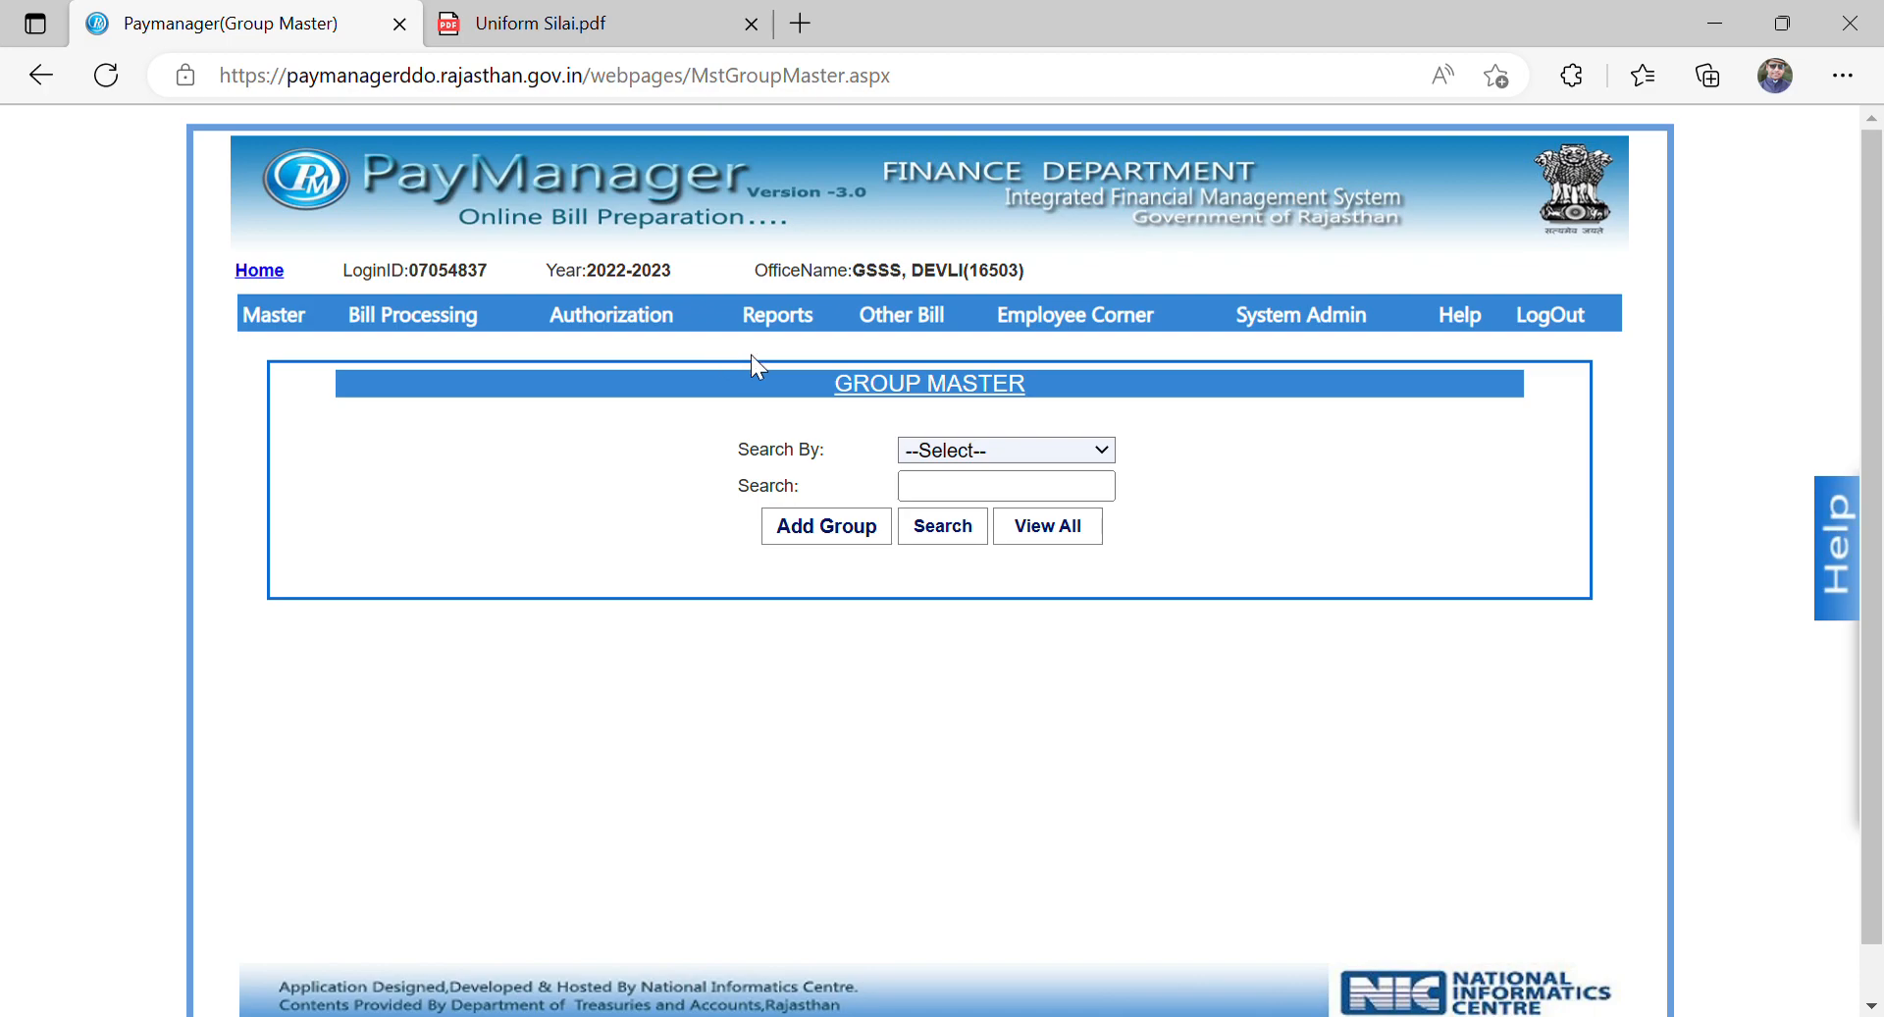
left_click(816, 530)
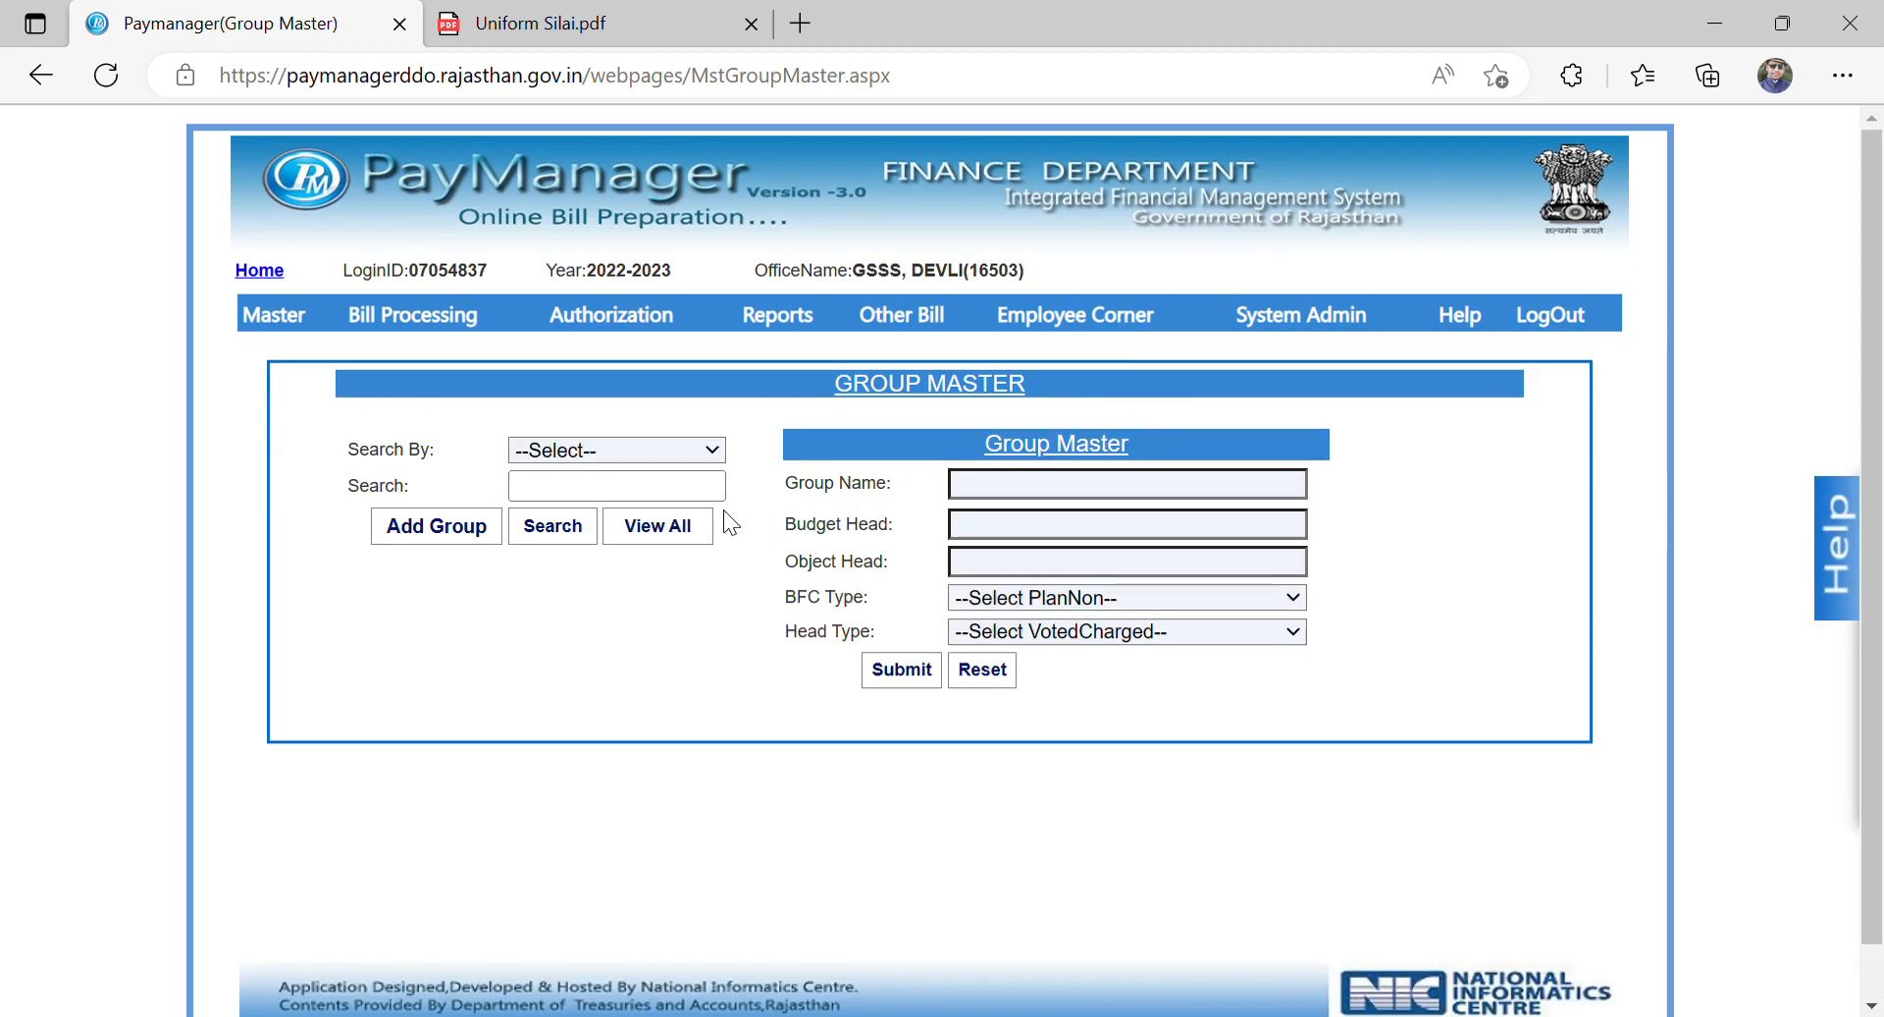
Step: Enter DBT Uniform as the name of the new group
left_click(1006, 490)
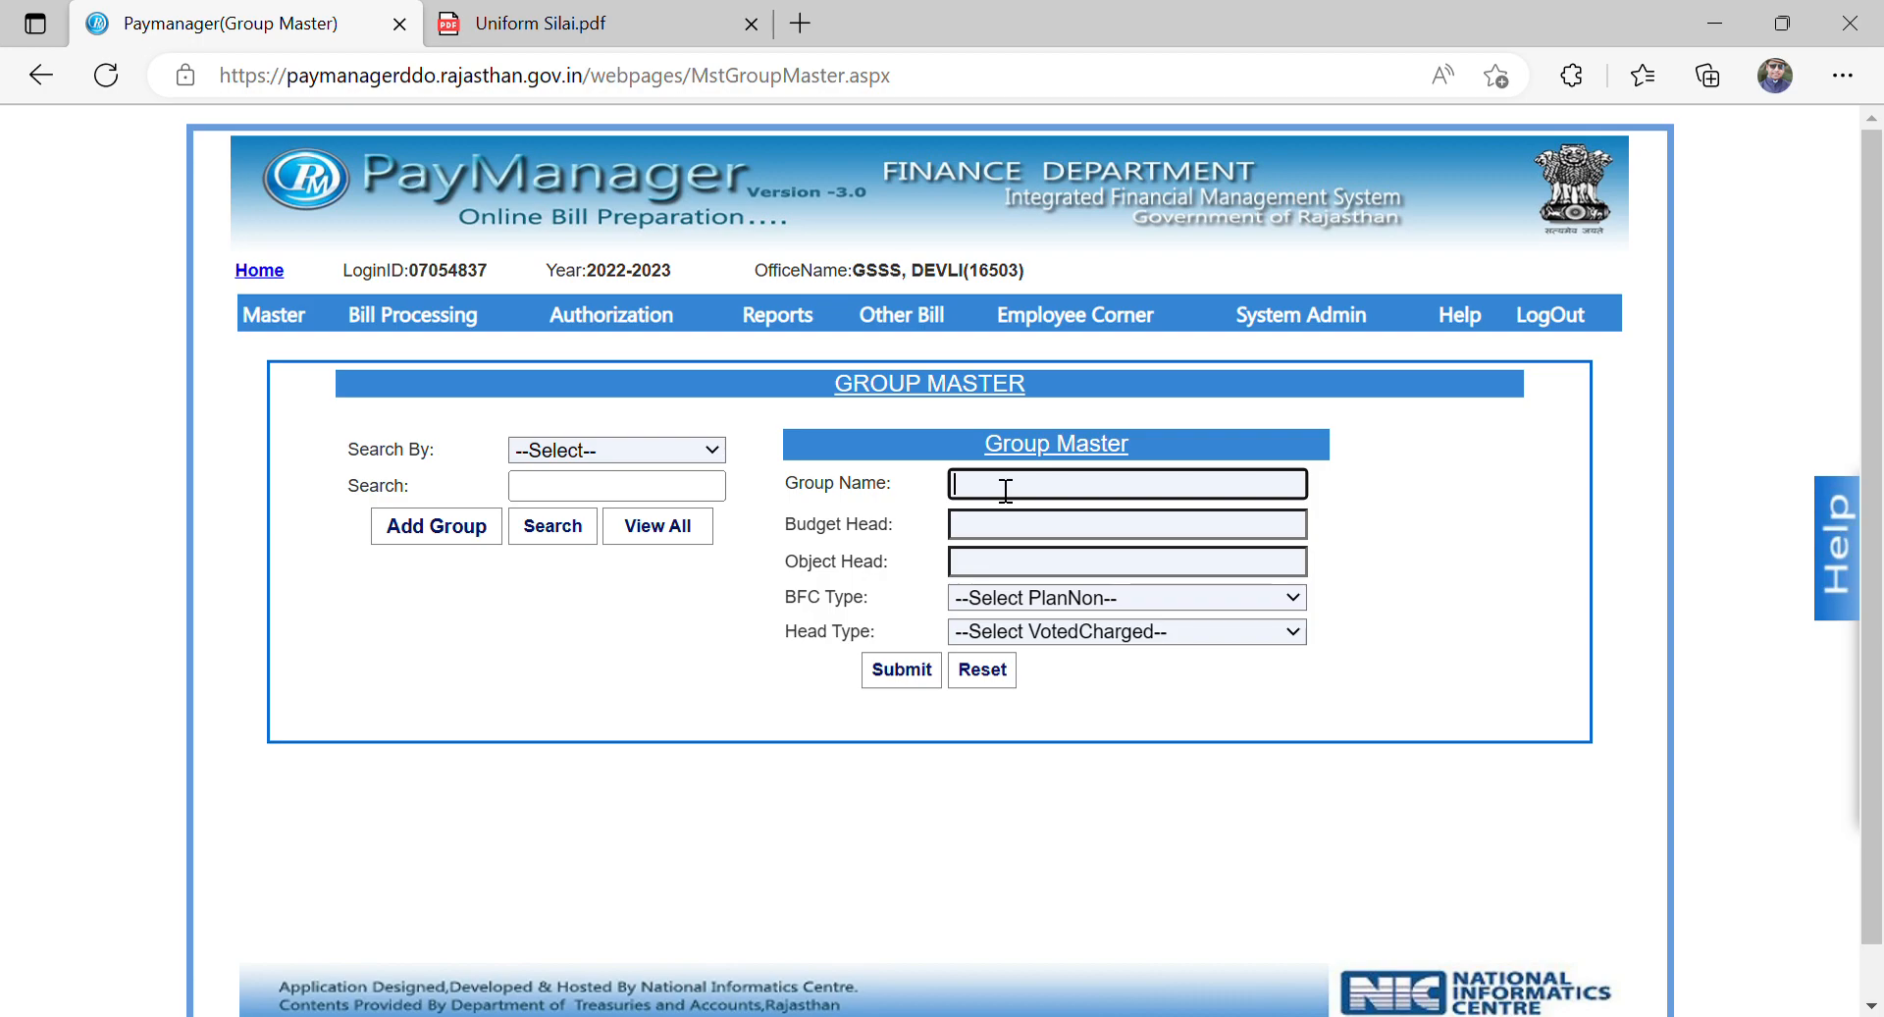
type("DBT ")
type("tn")
type("iform")
left_click(1056, 533)
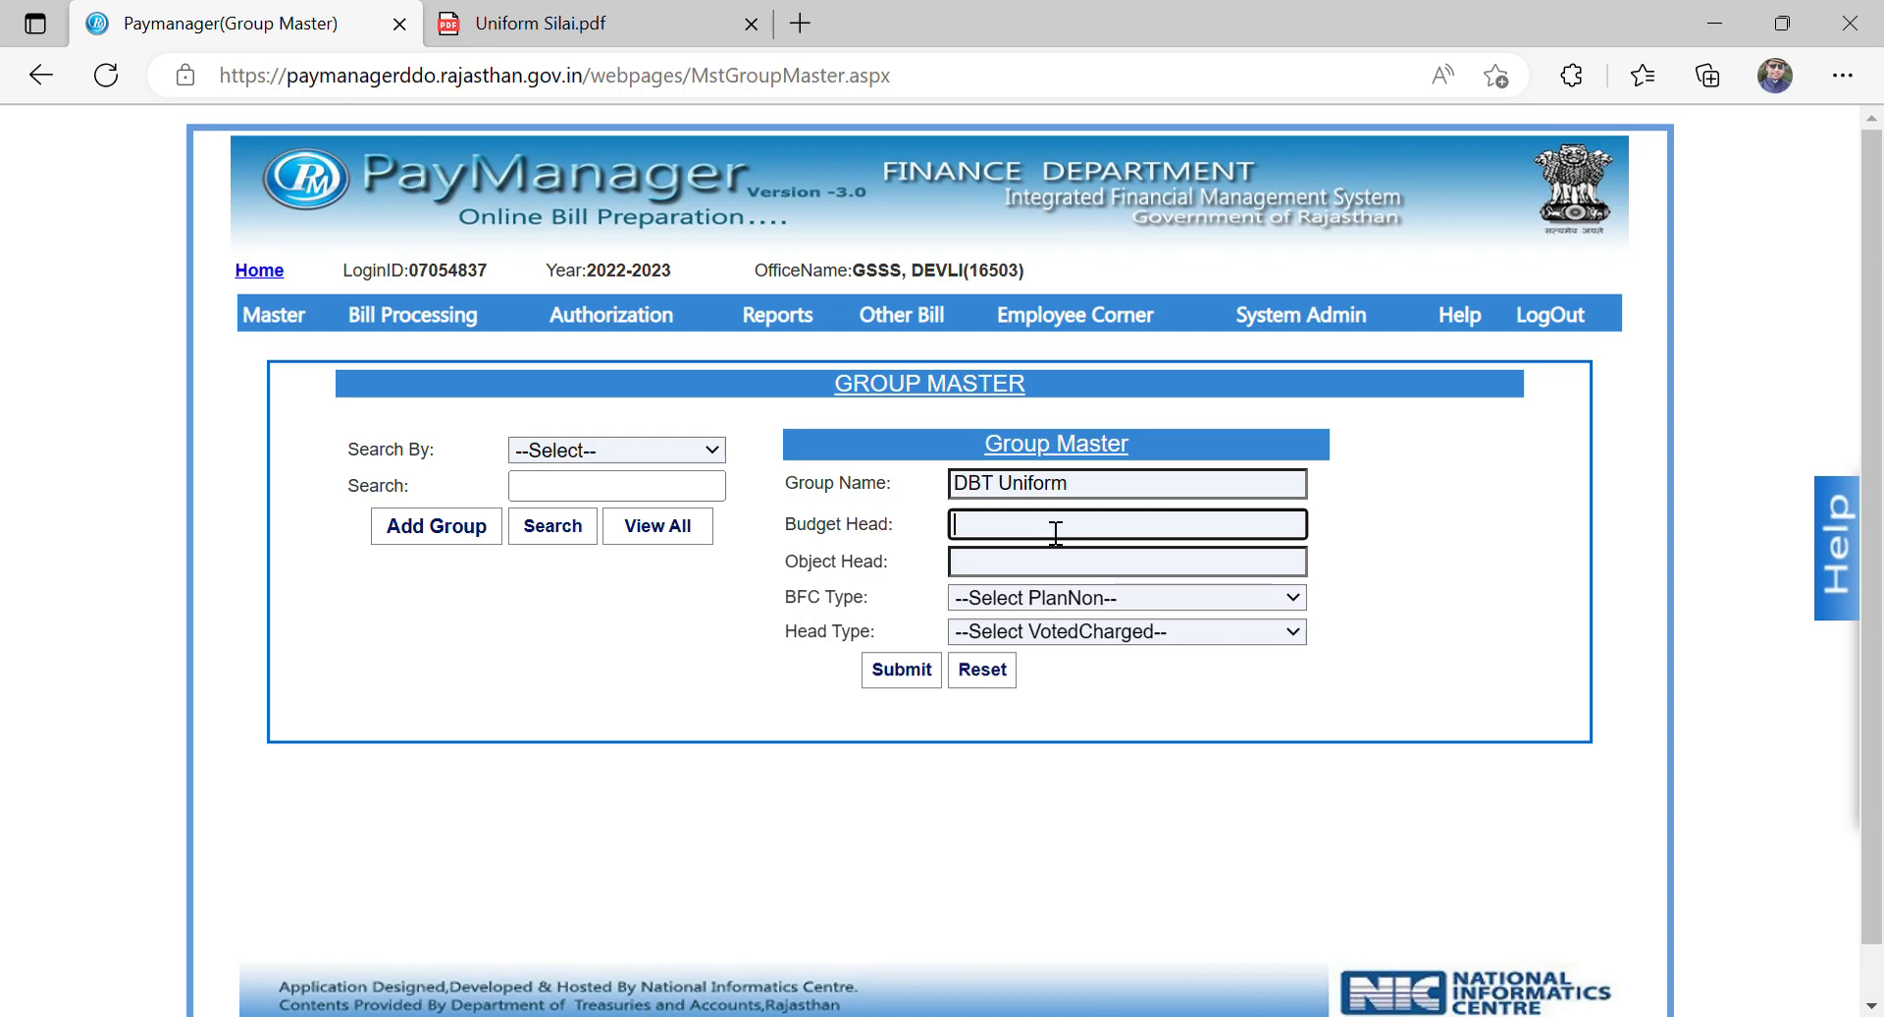
type("22")
type("02-0")
type("1")
type("-104")
type("-0")
type("9")
type("-01")
left_click(1037, 574)
type("57")
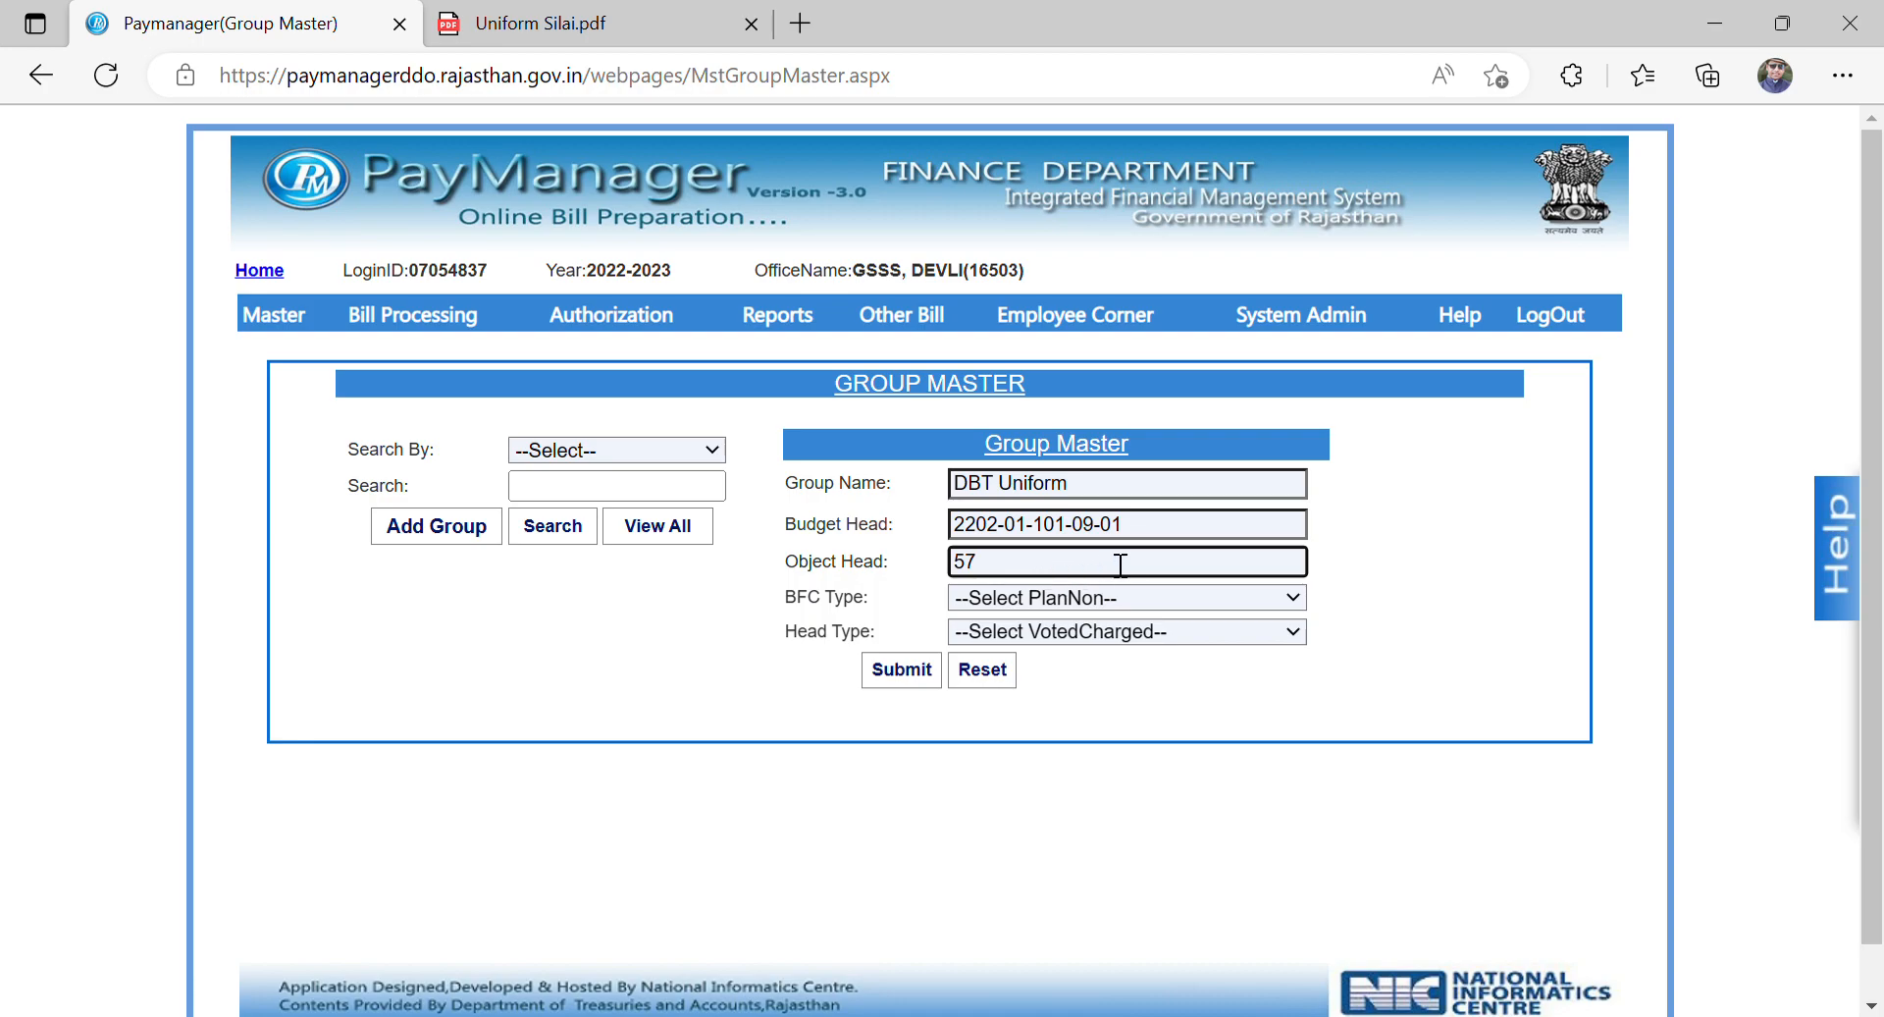
Step: Set the group's BFC type to SF and head type to Voted, and submit the new group
left_click(907, 601)
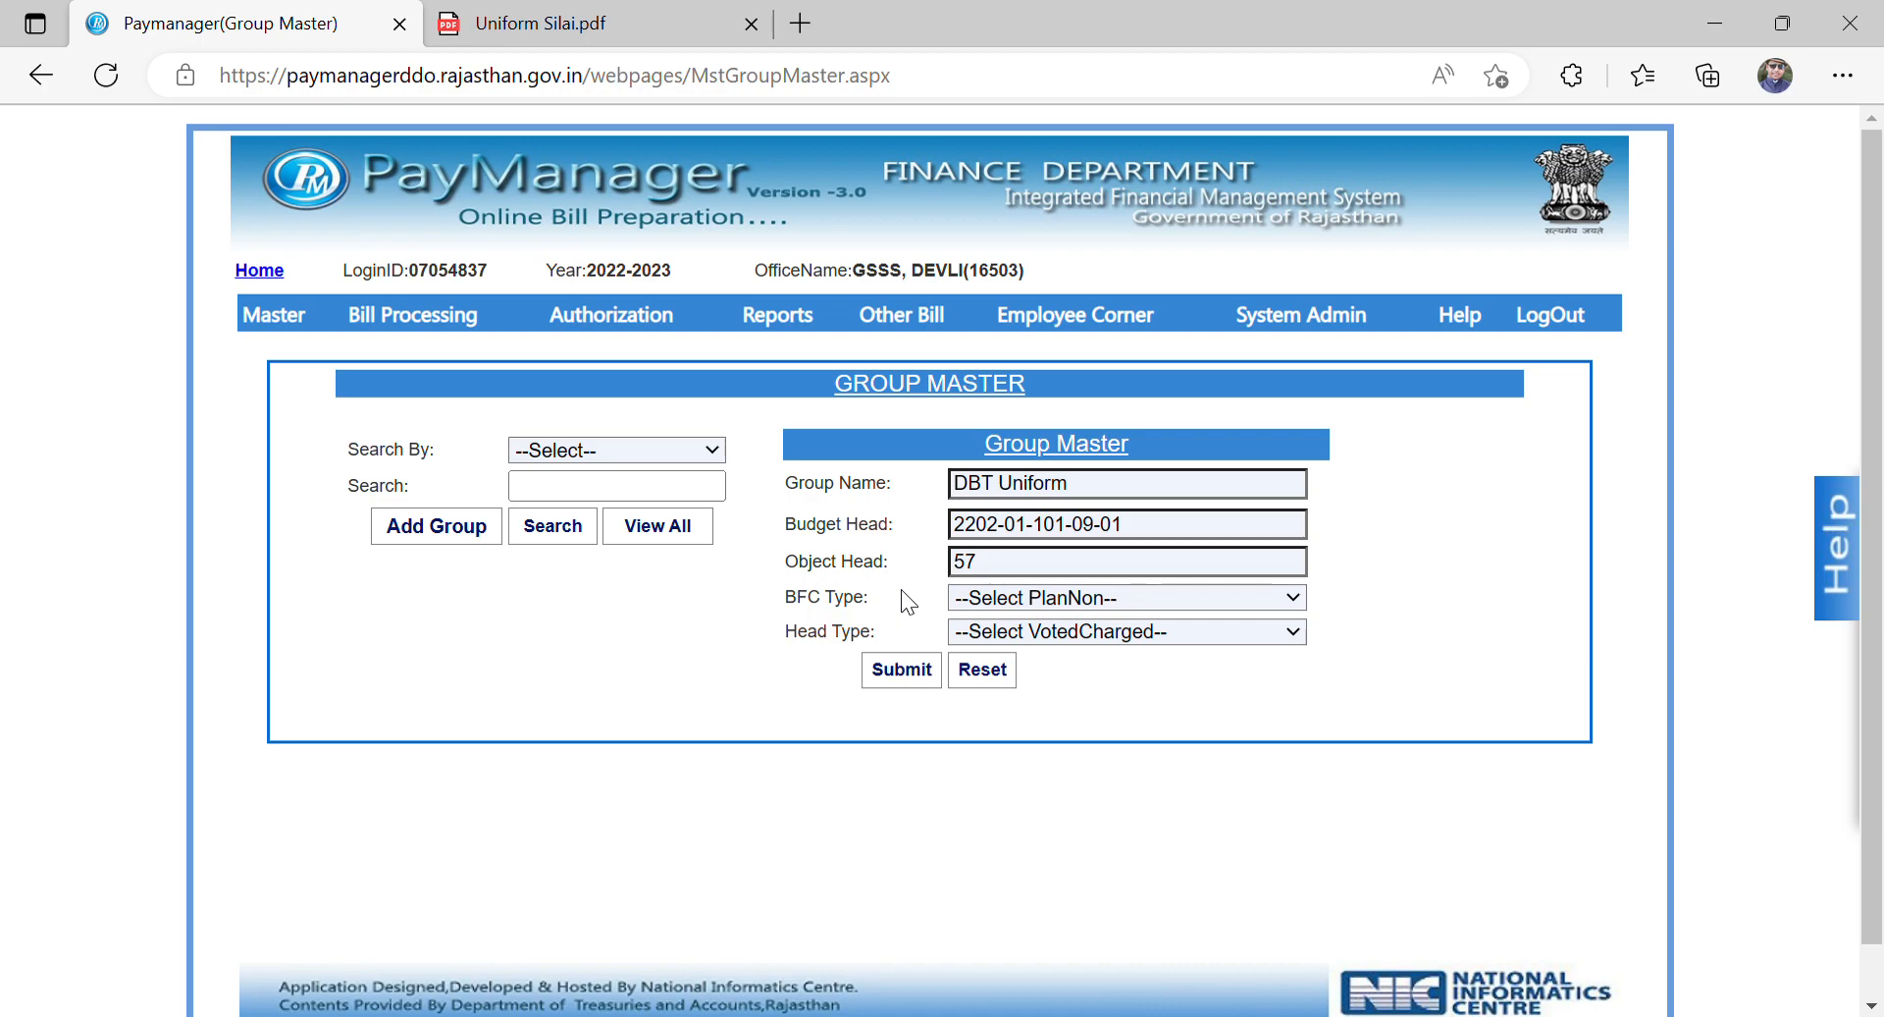
left_click(1179, 539)
left_click(901, 575)
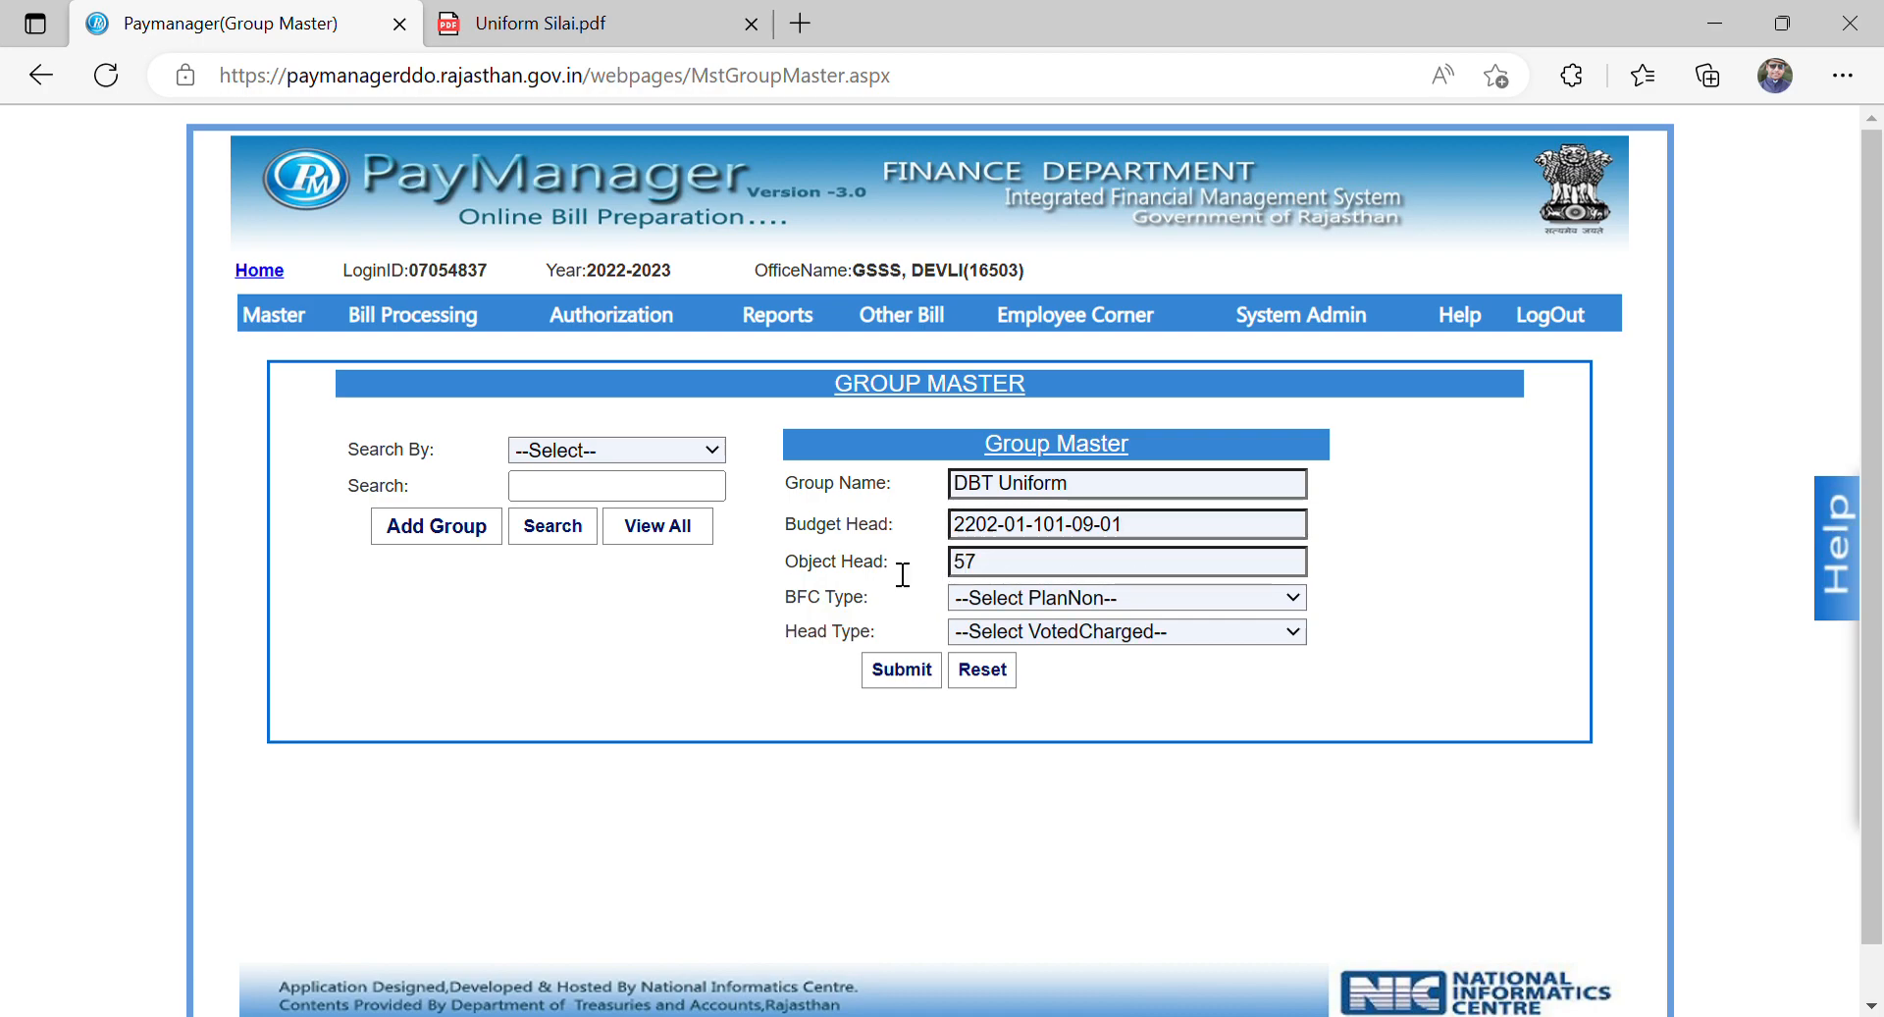
left_click(995, 600)
left_click(994, 703)
left_click(1058, 648)
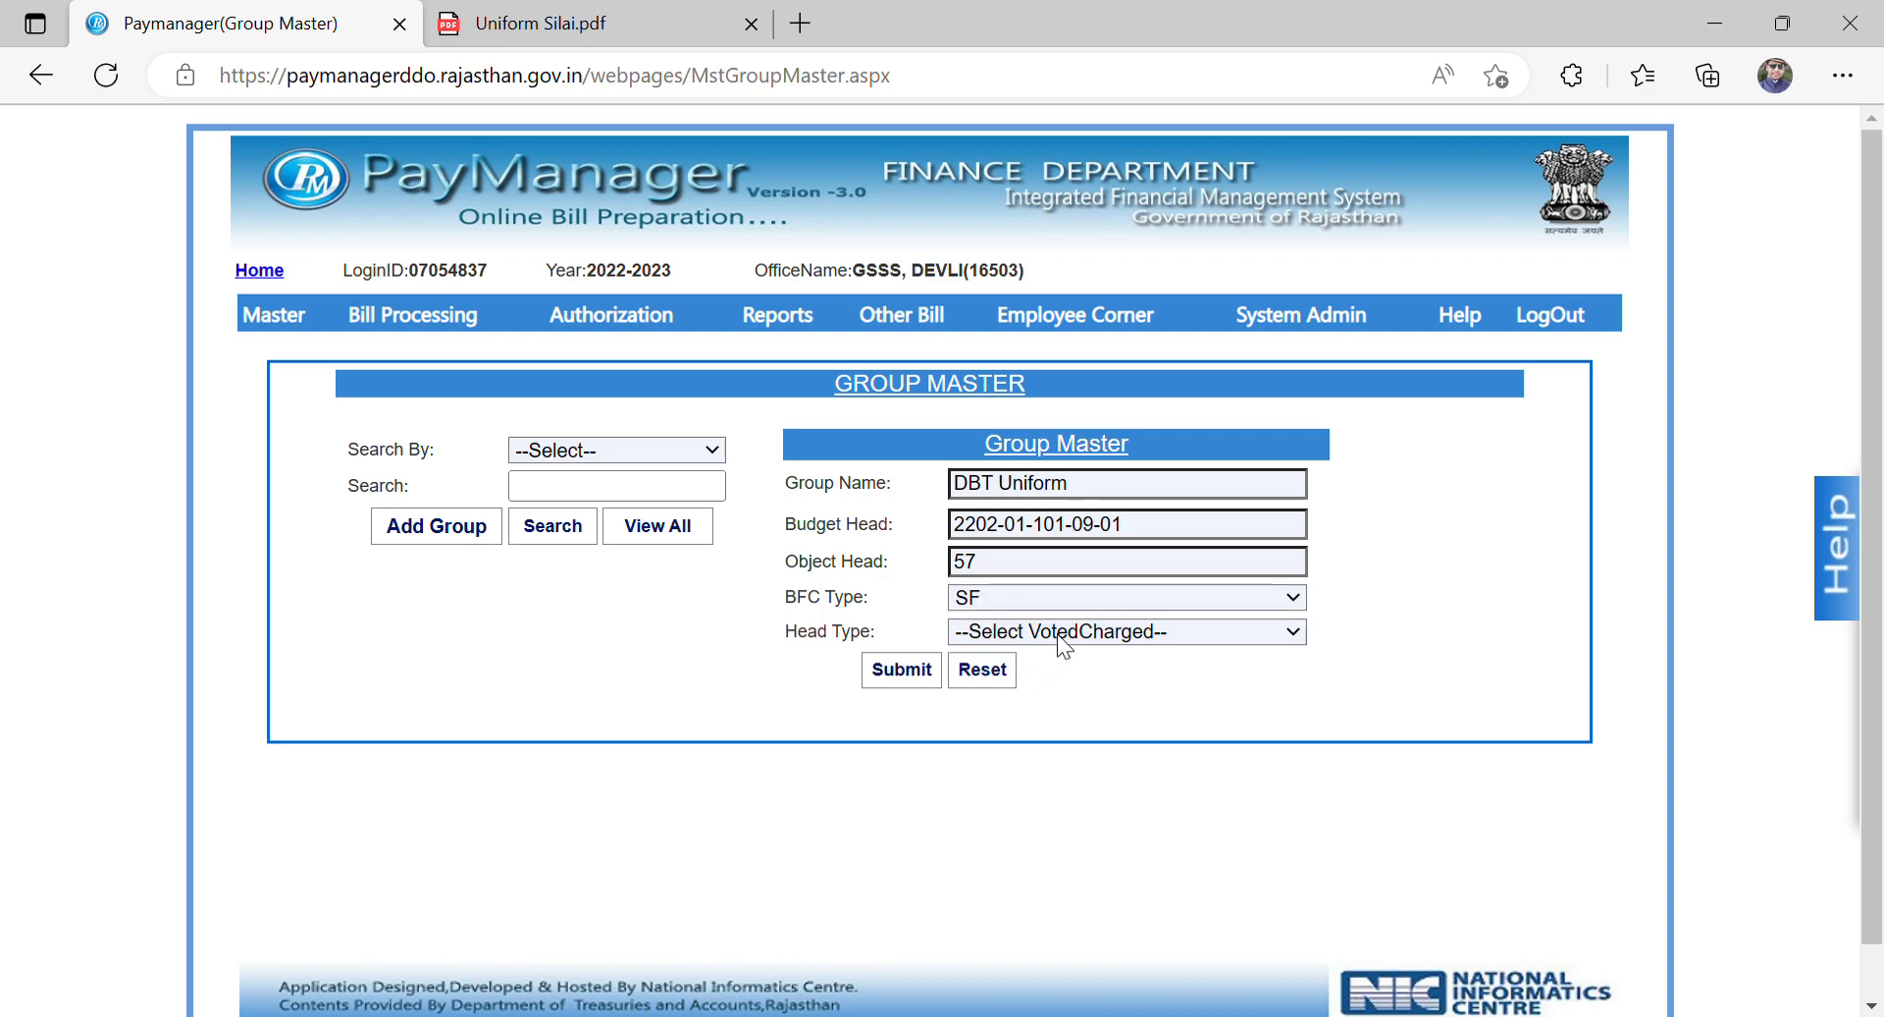
left_click(1022, 739)
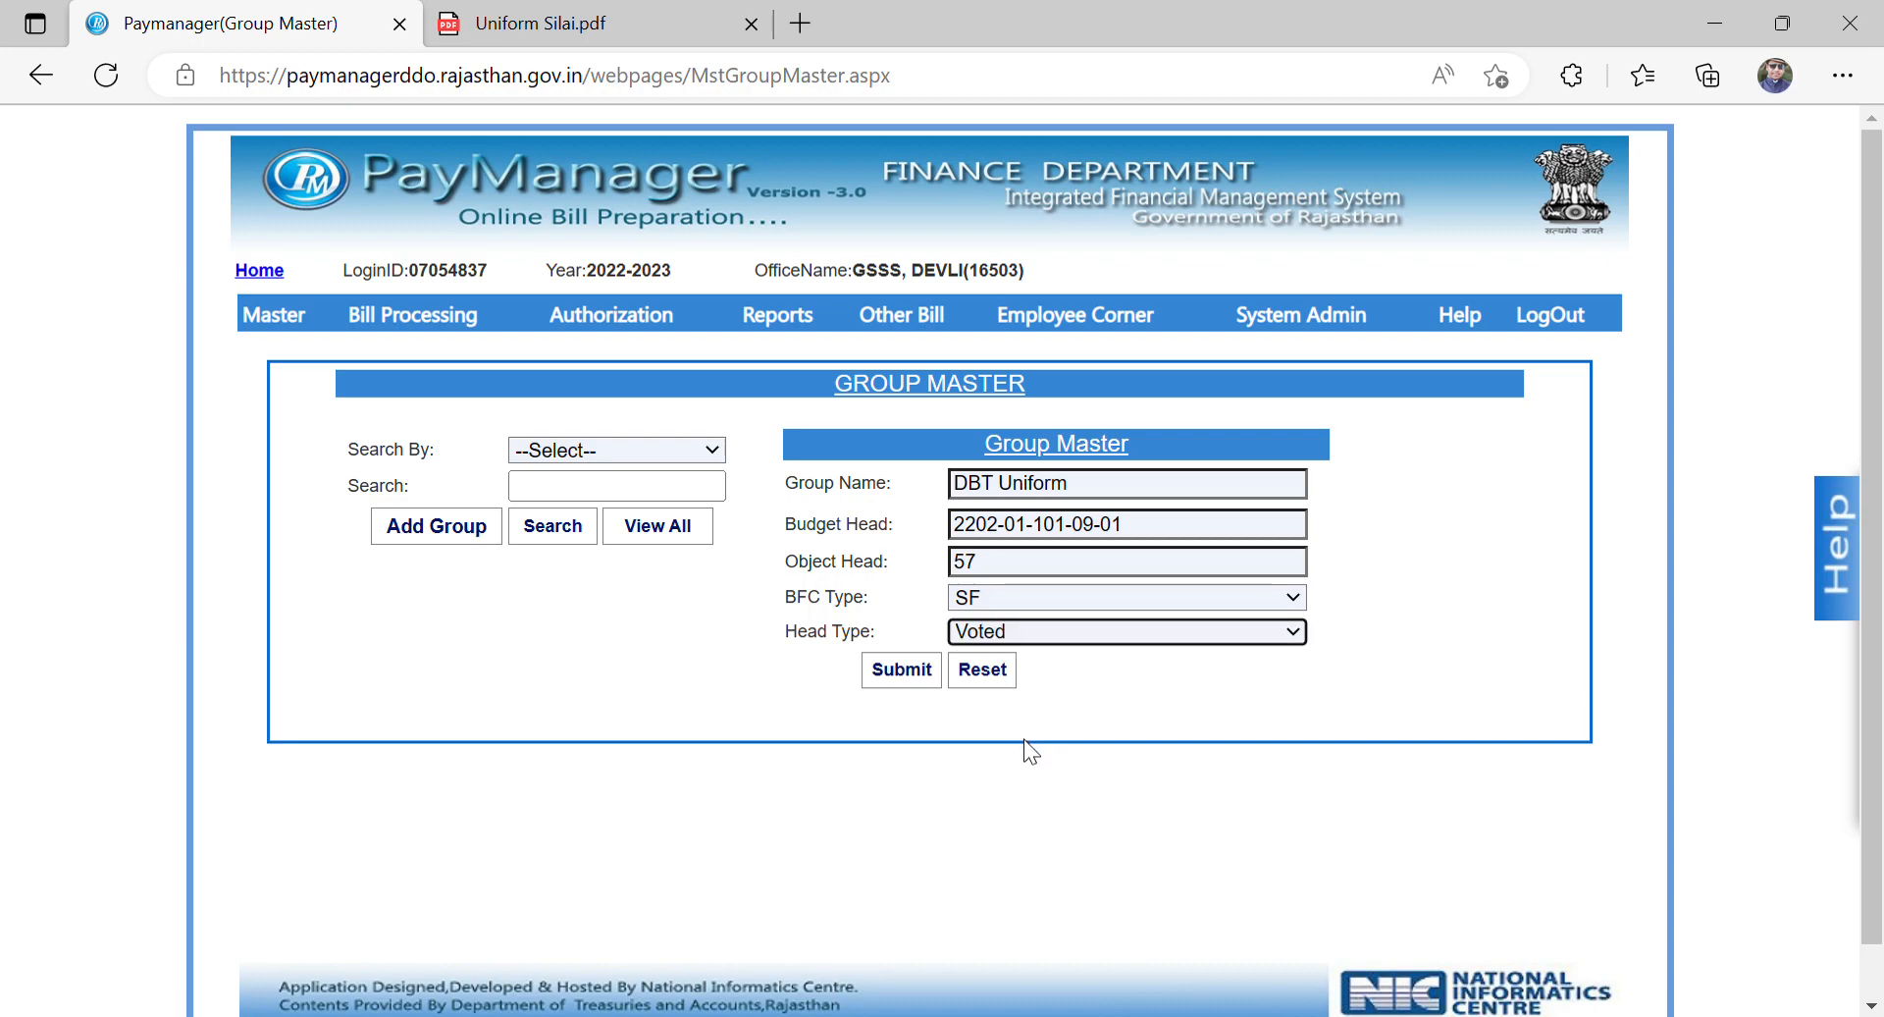
left_click(903, 669)
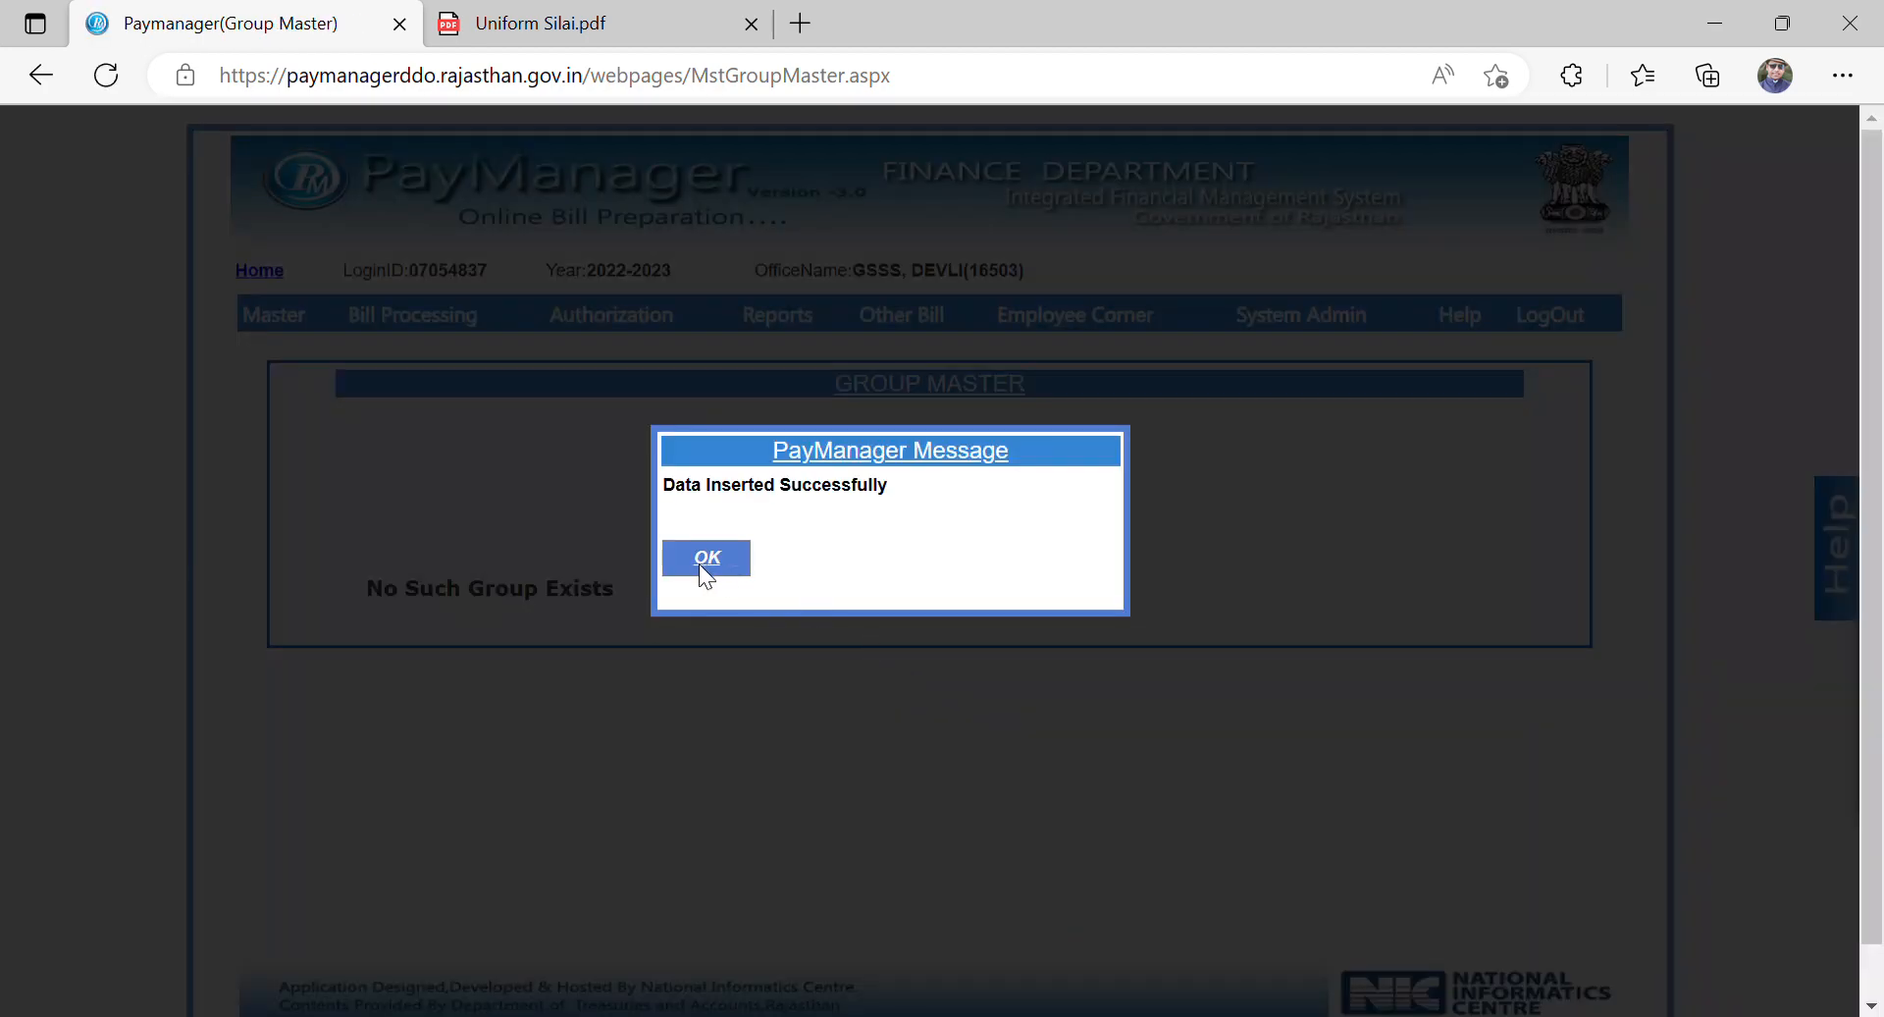
left_click(705, 559)
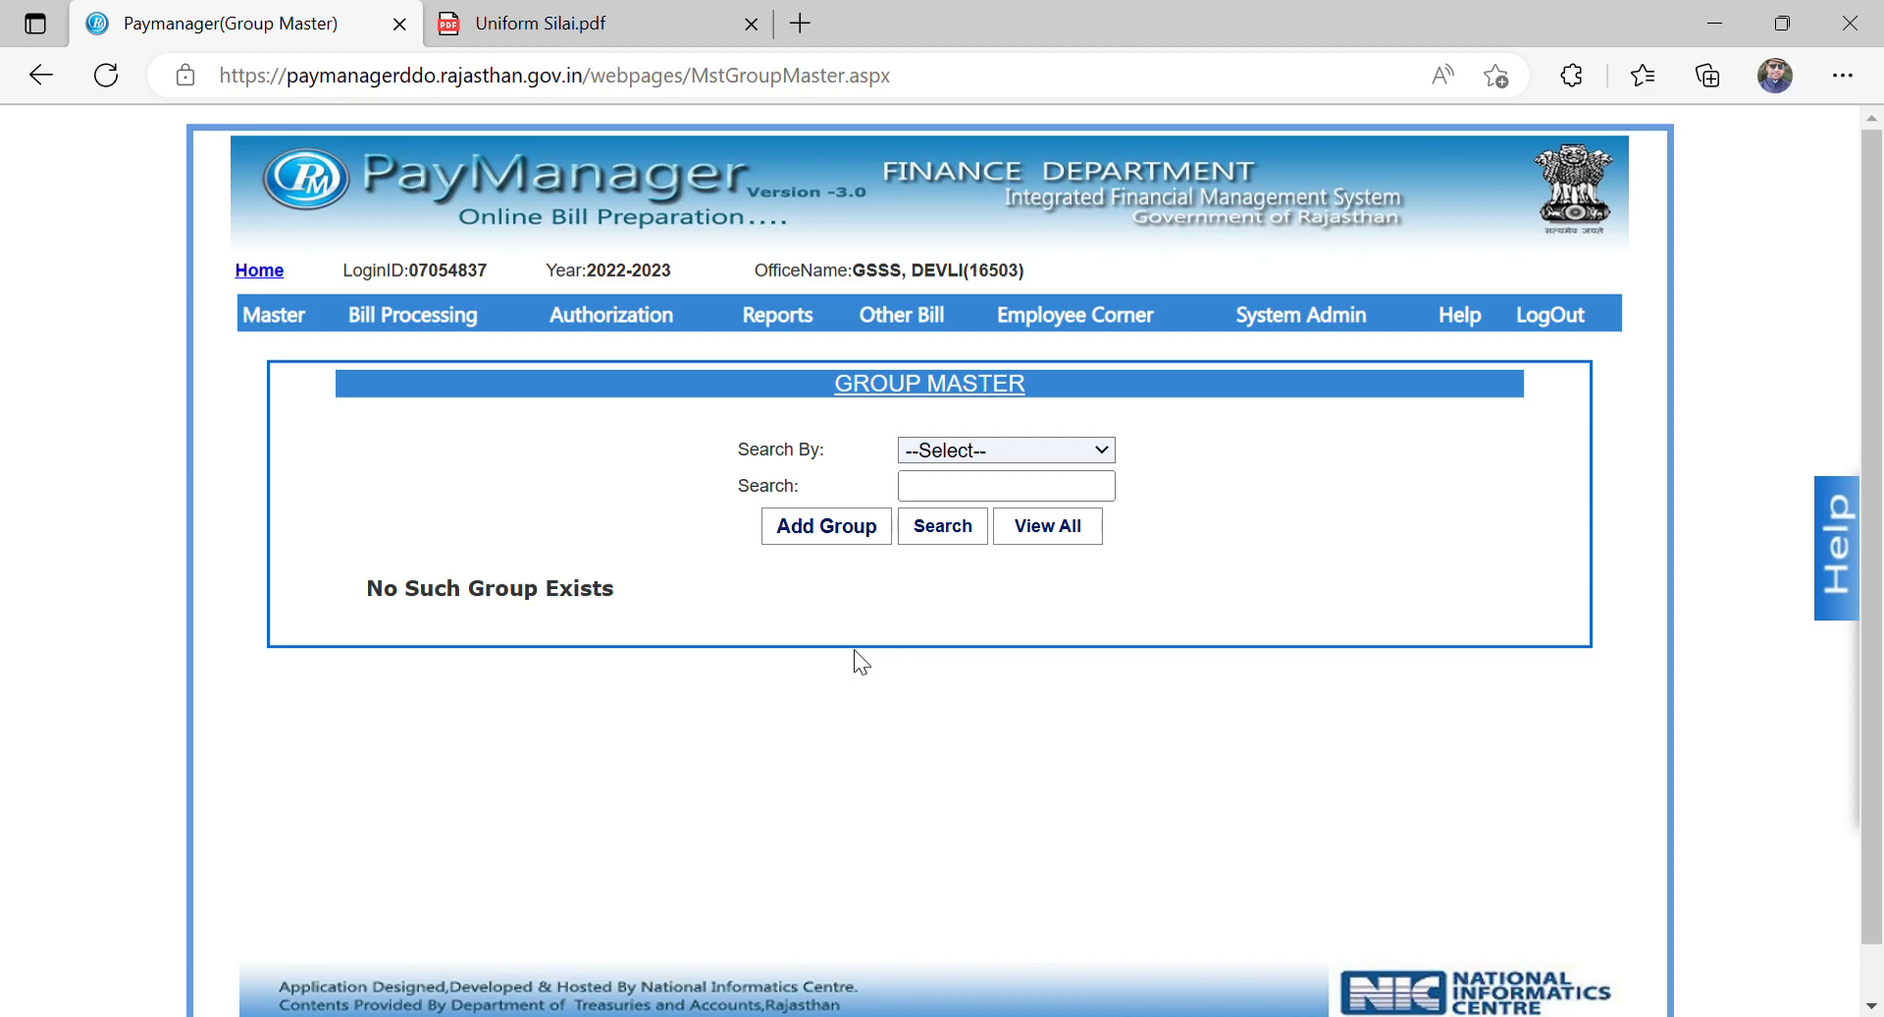
Step: List all groups in Group Master and look over the DBT Uniform entry
left_click(1017, 524)
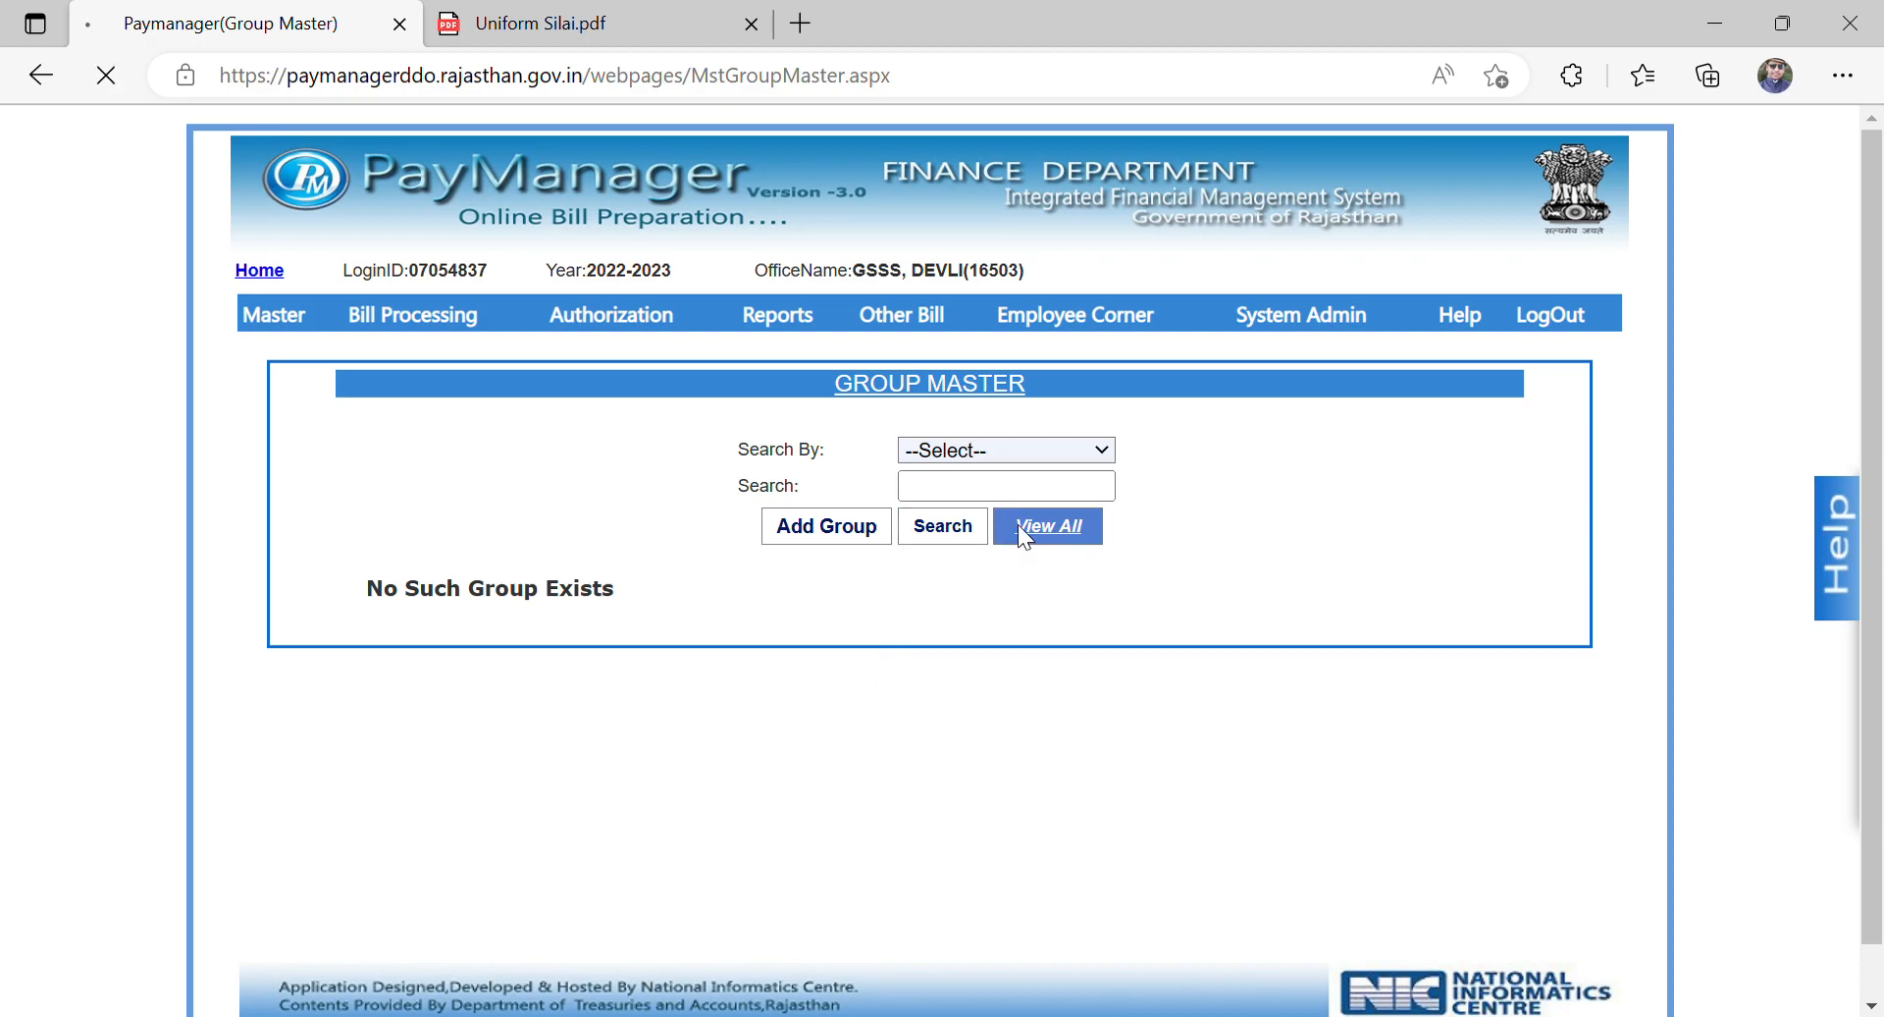
scroll(1017, 524, "down", 2)
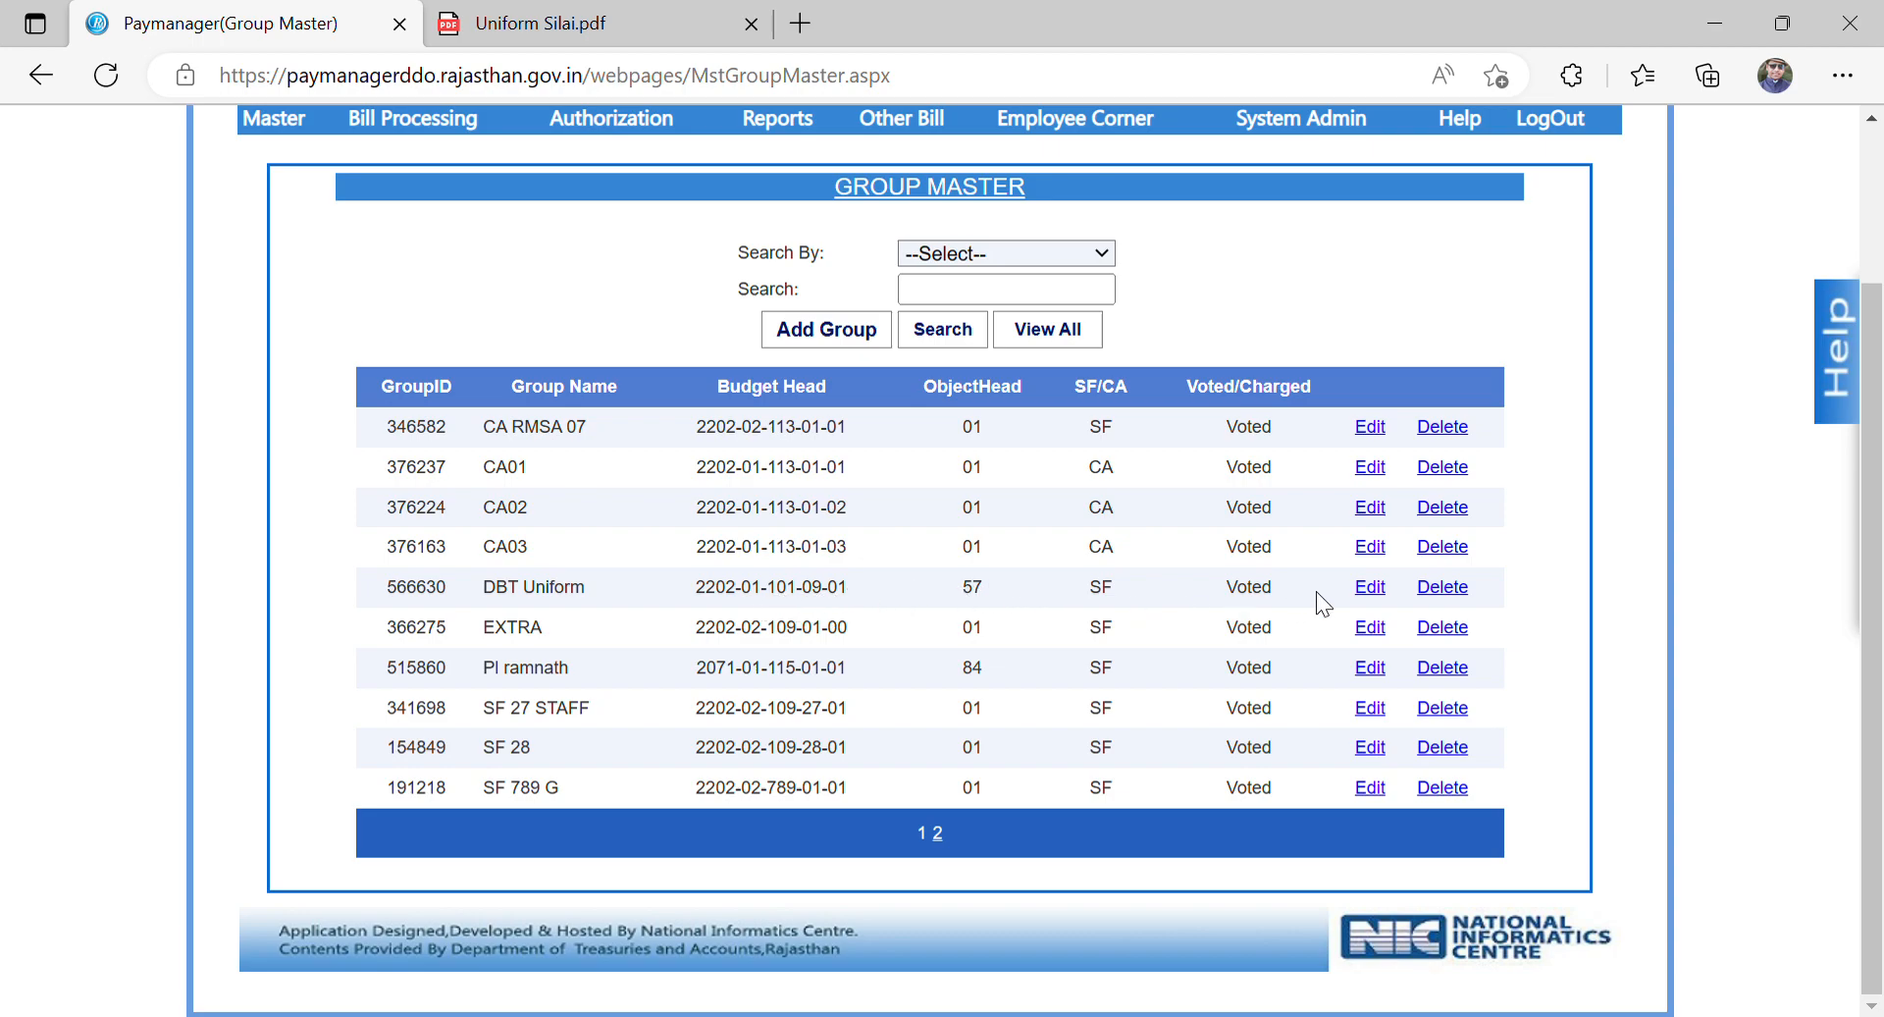
scroll(1127, 601, "up", 1)
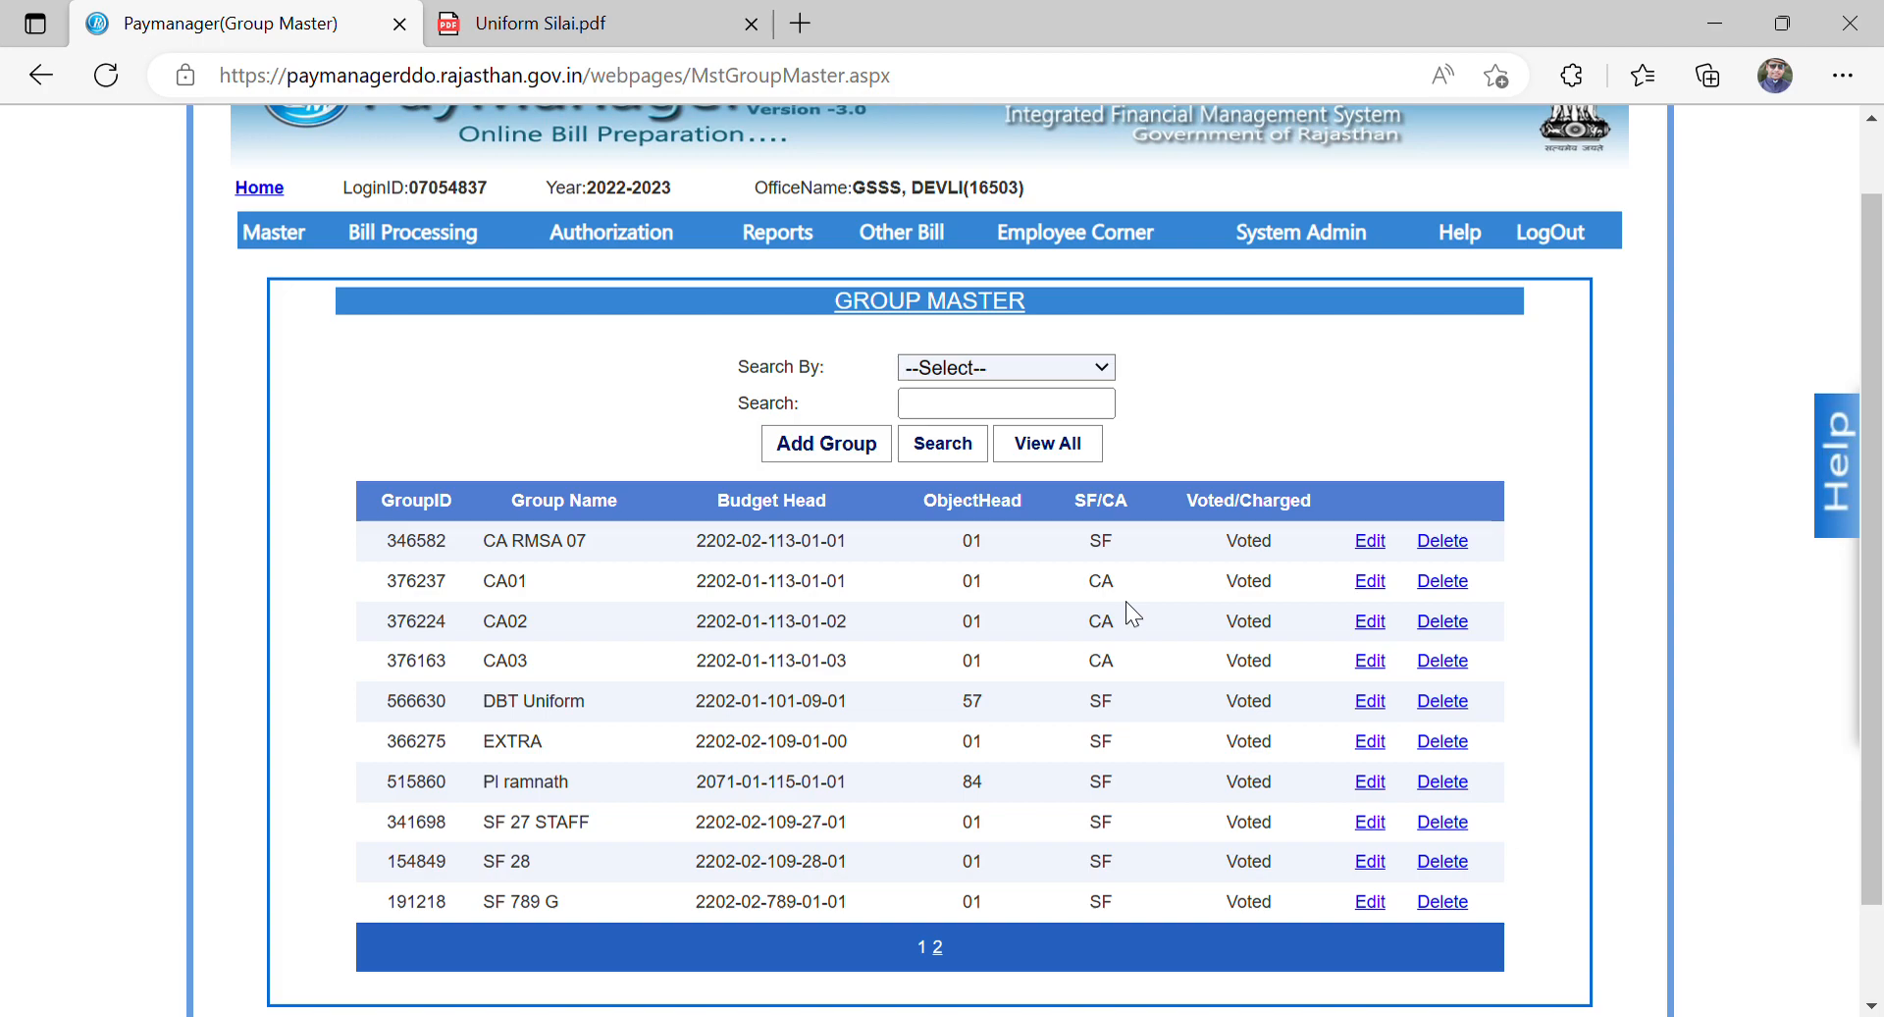
mouse_move(419, 241)
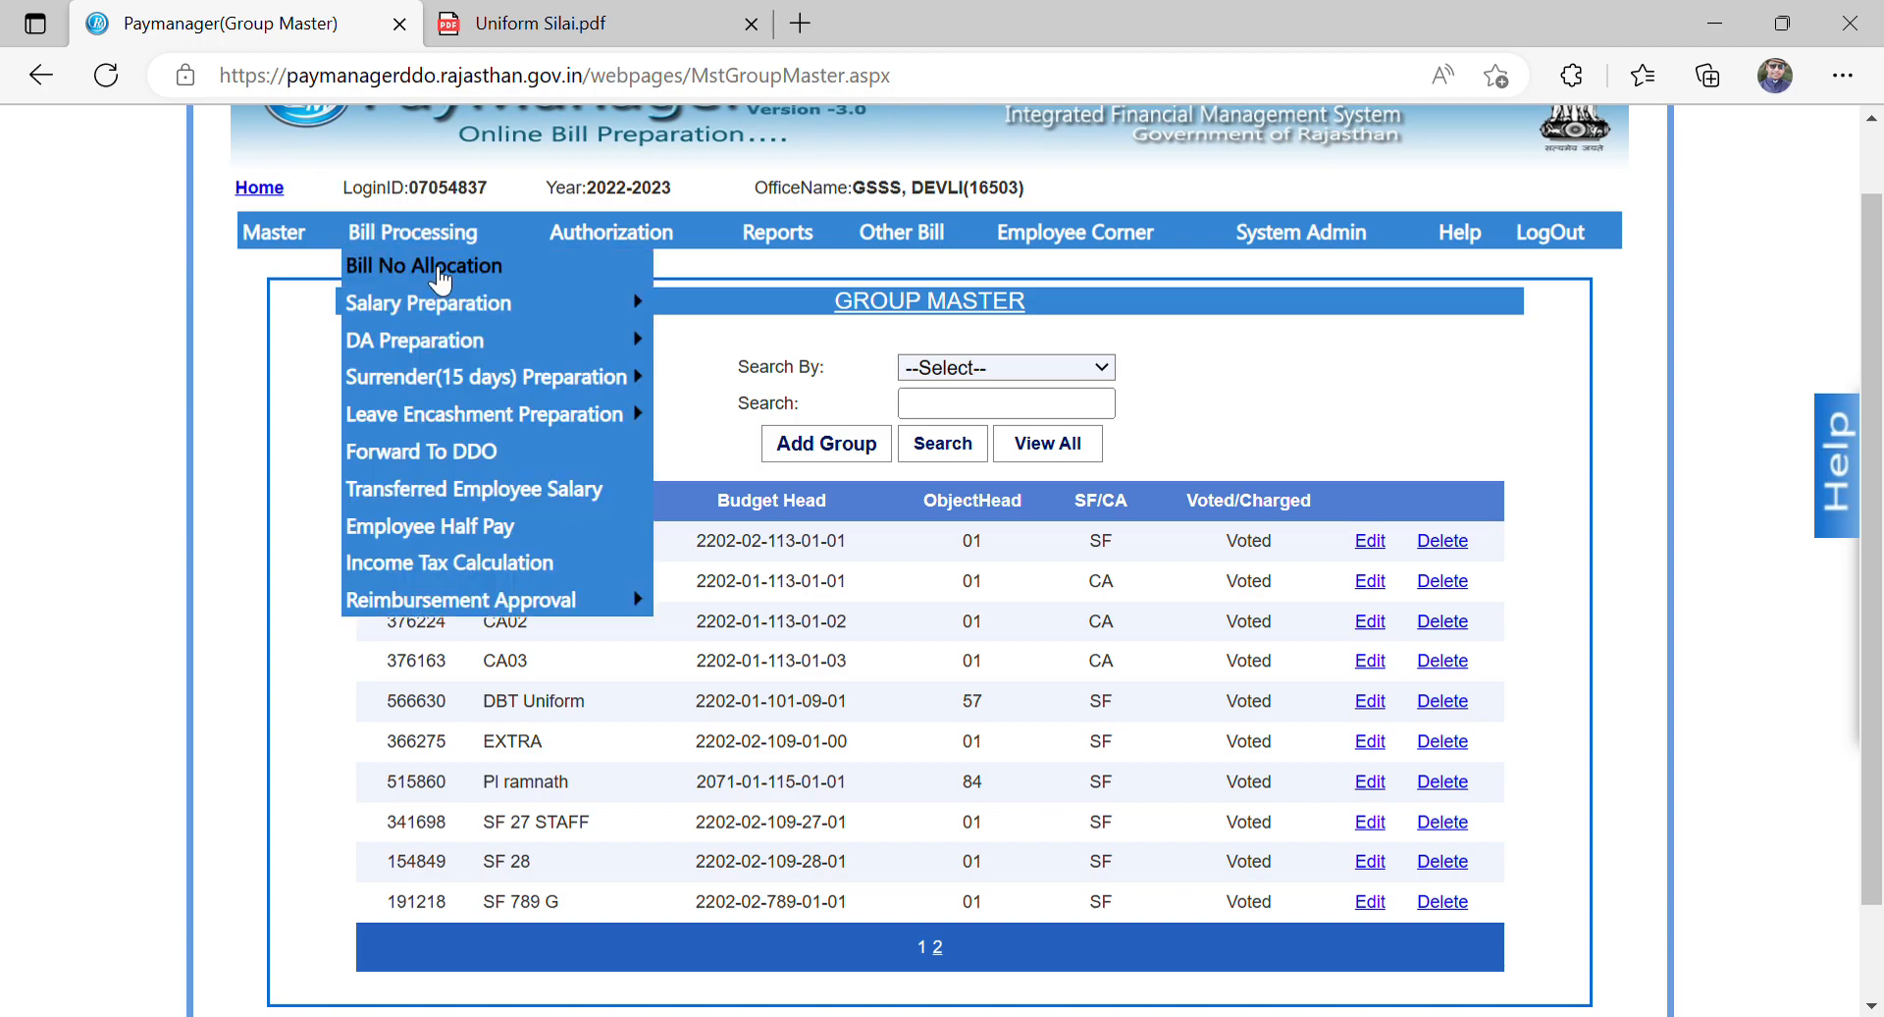
left_click(438, 273)
mouse_move(628, 423)
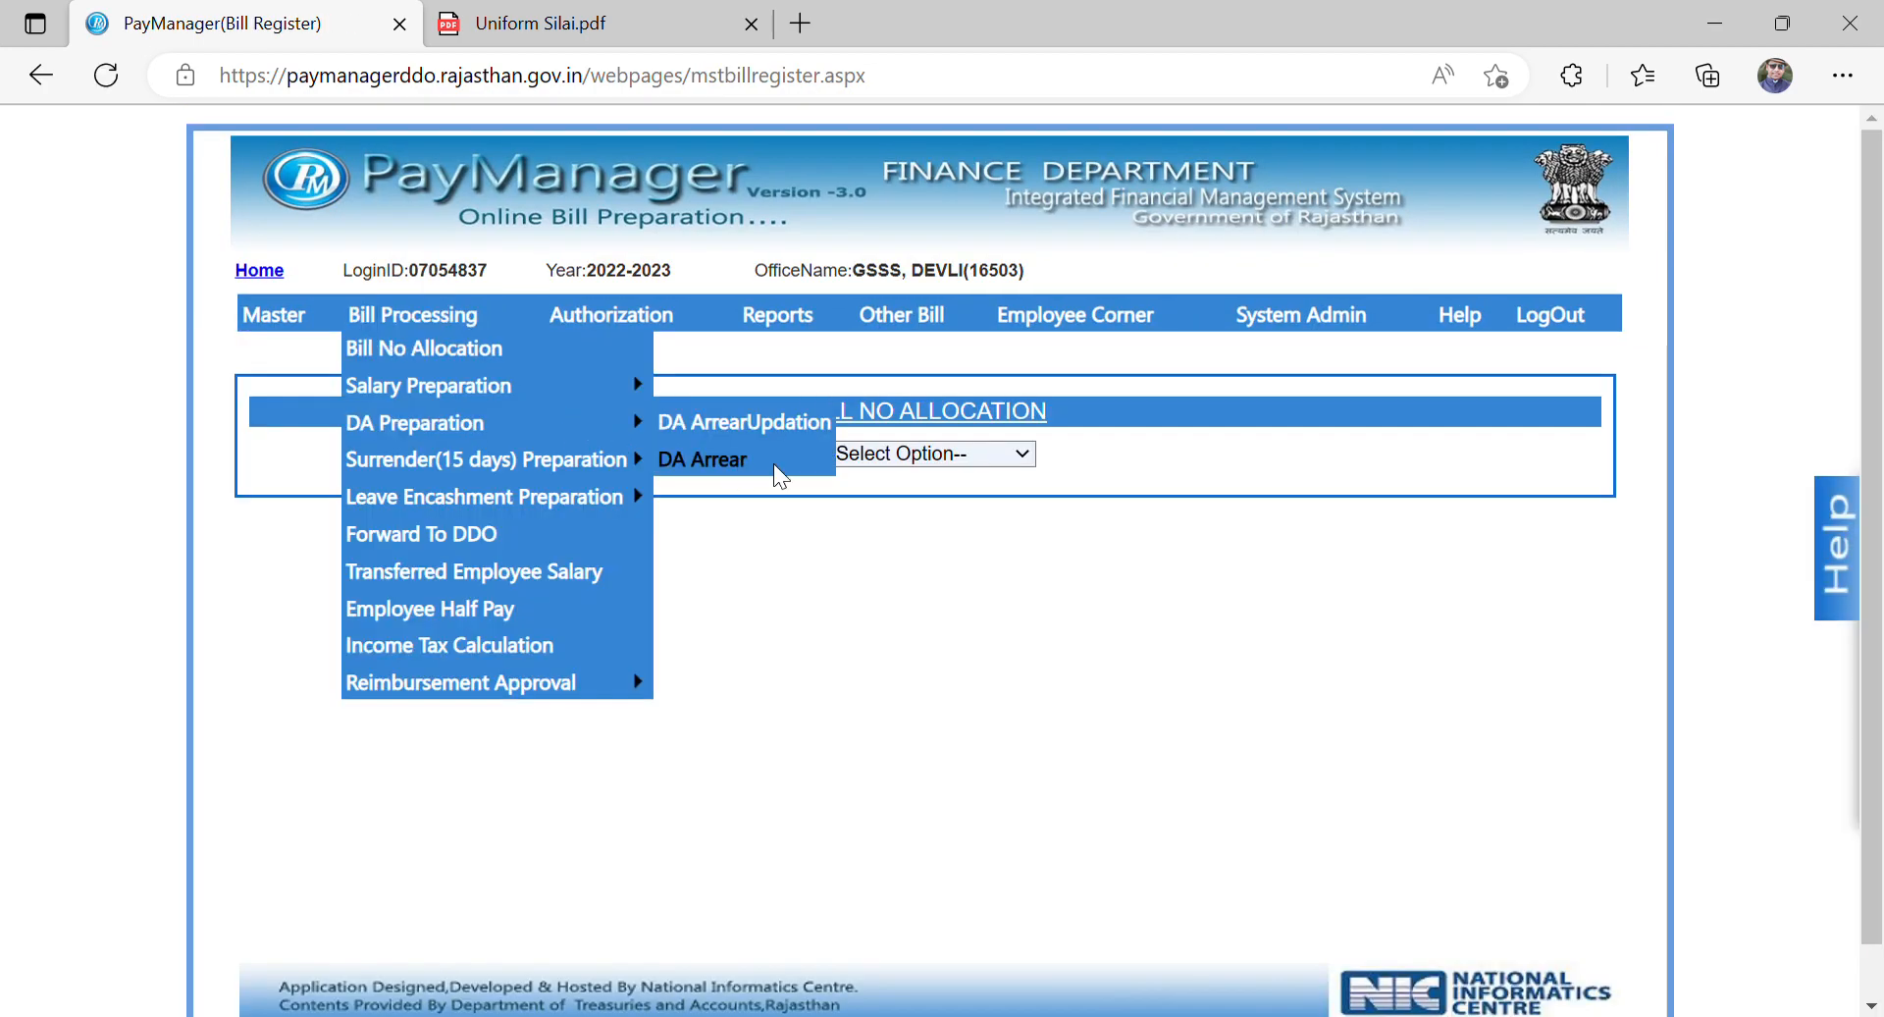
left_click(872, 523)
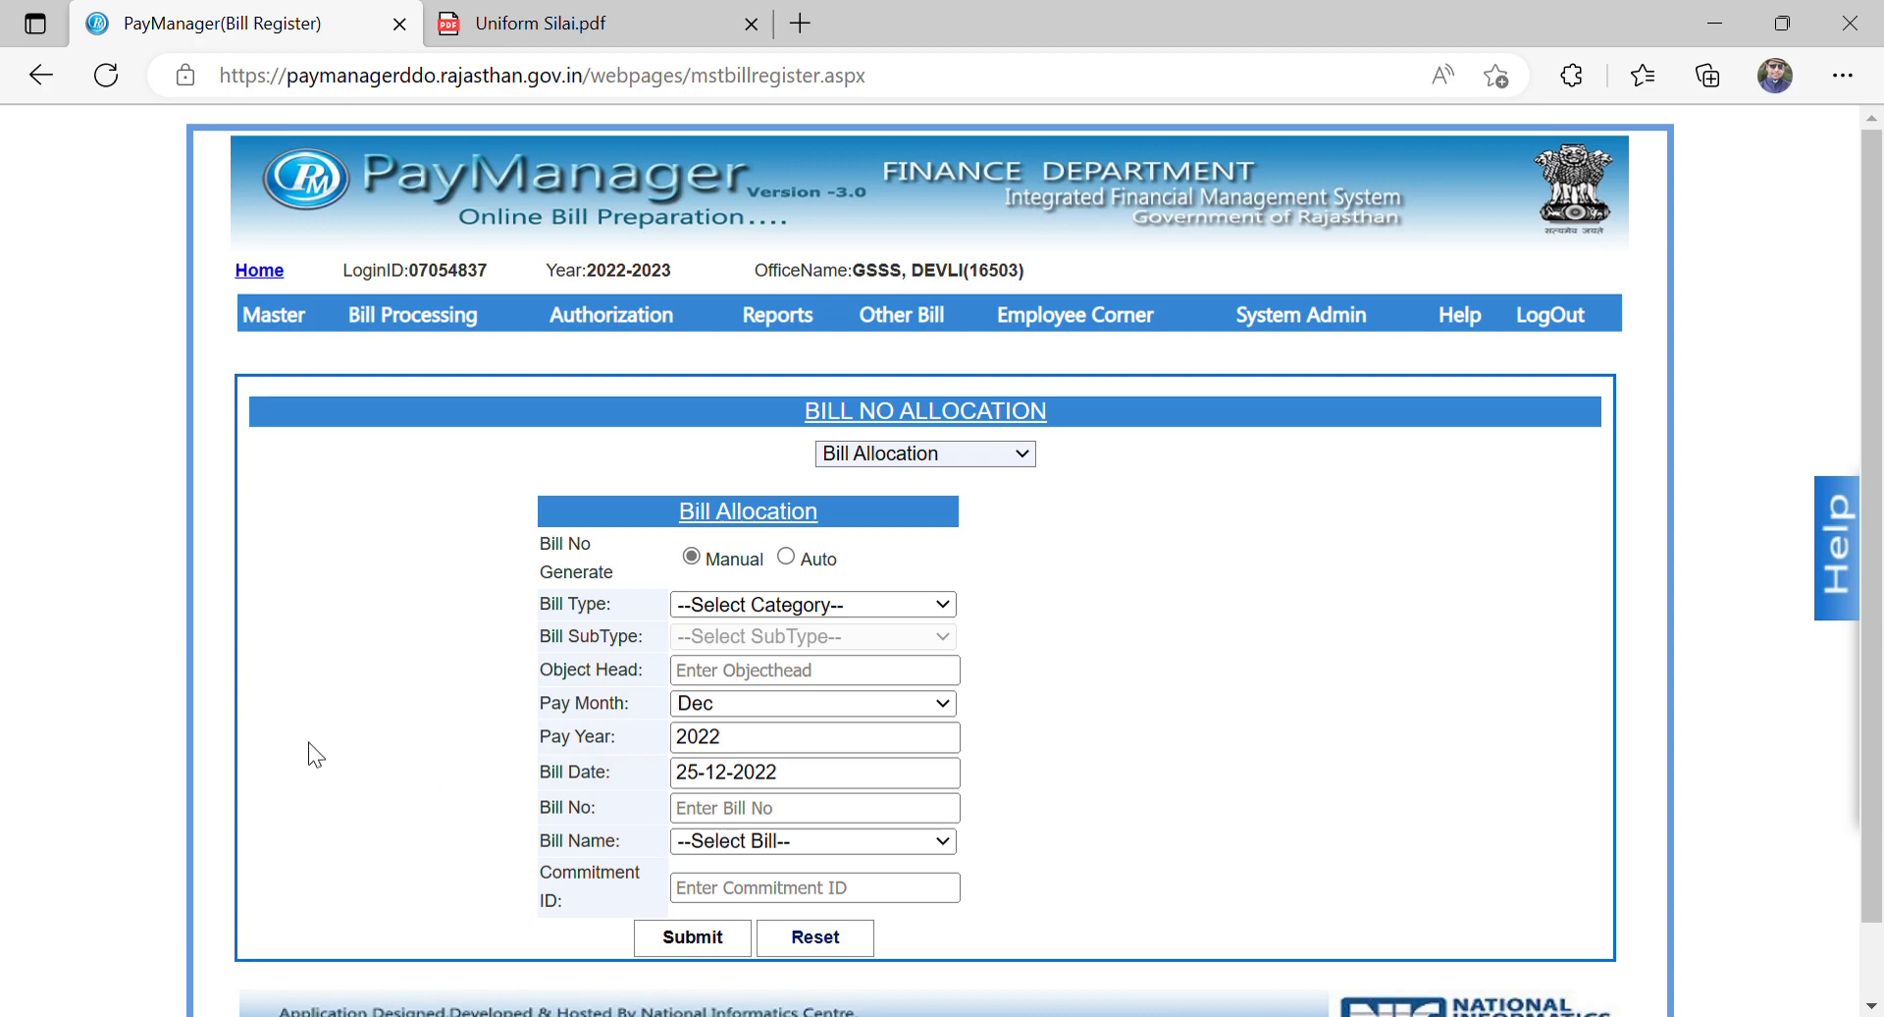
Step: Open the bill roles and submit the bill type selection with Online Scholar Payment included
mouse_move(257, 308)
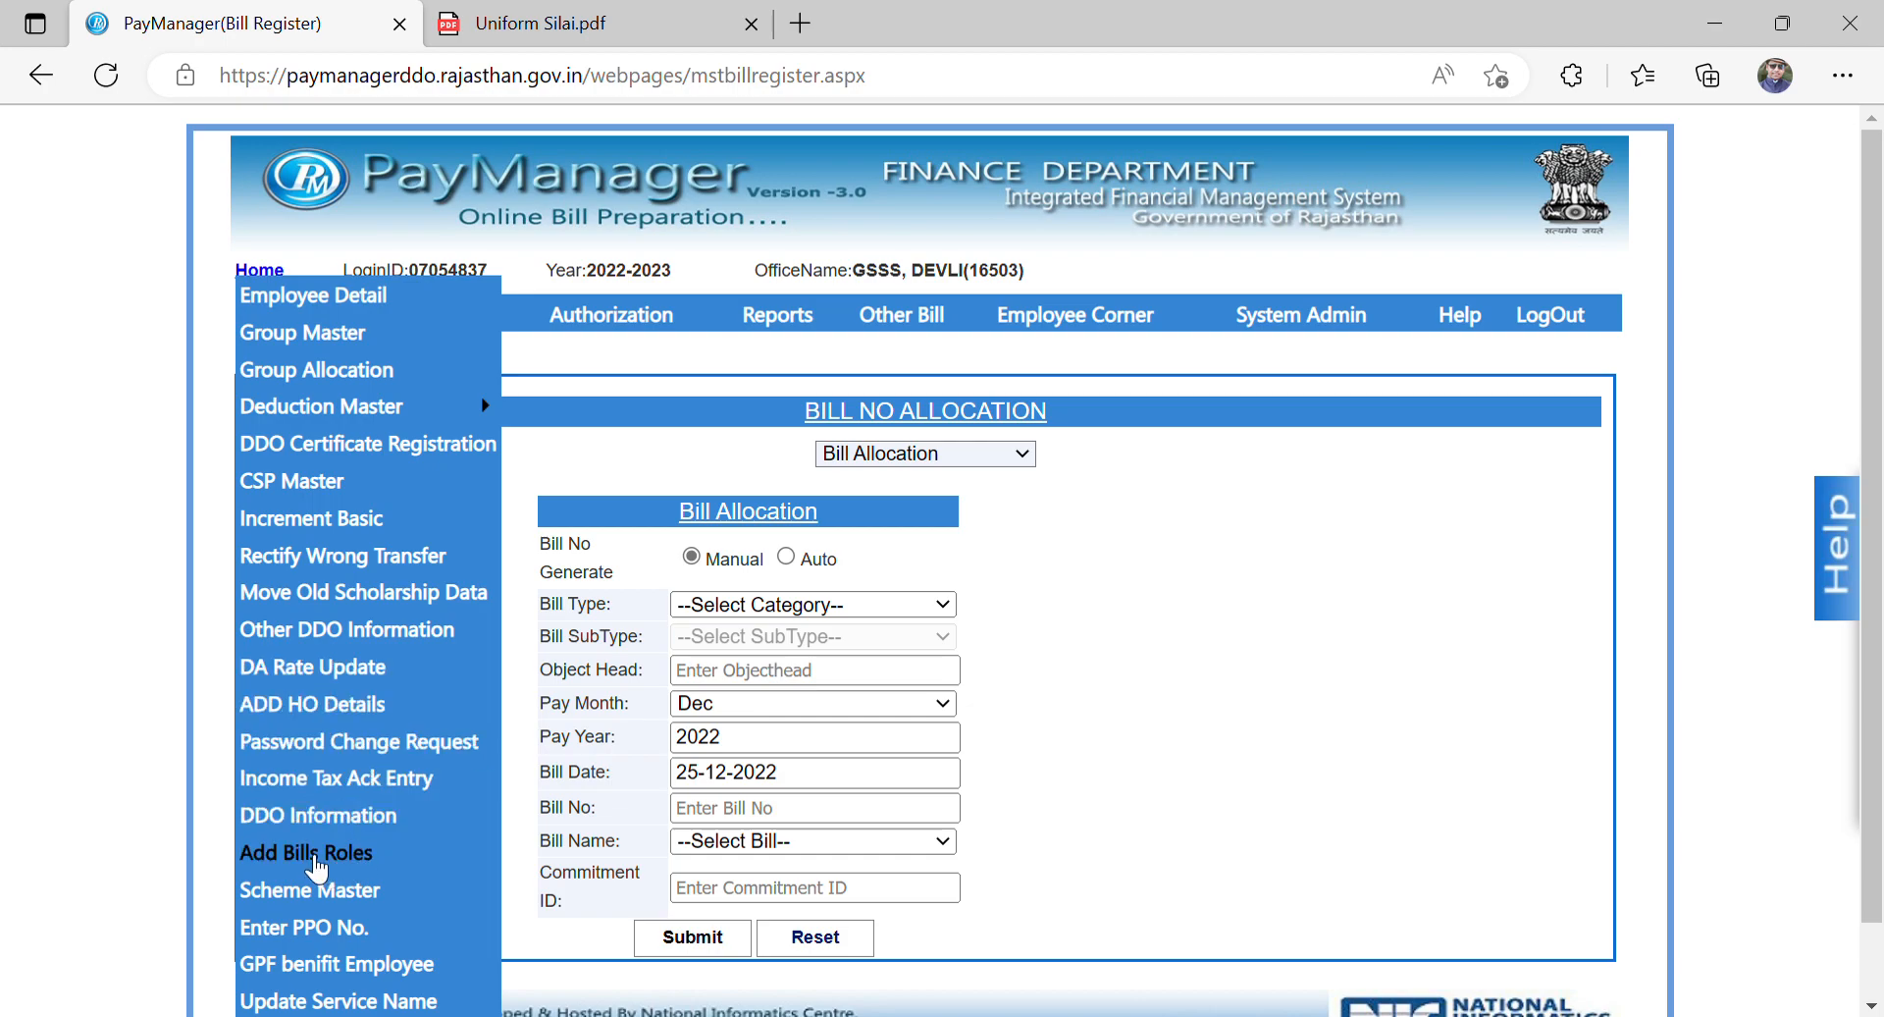
left_click(312, 856)
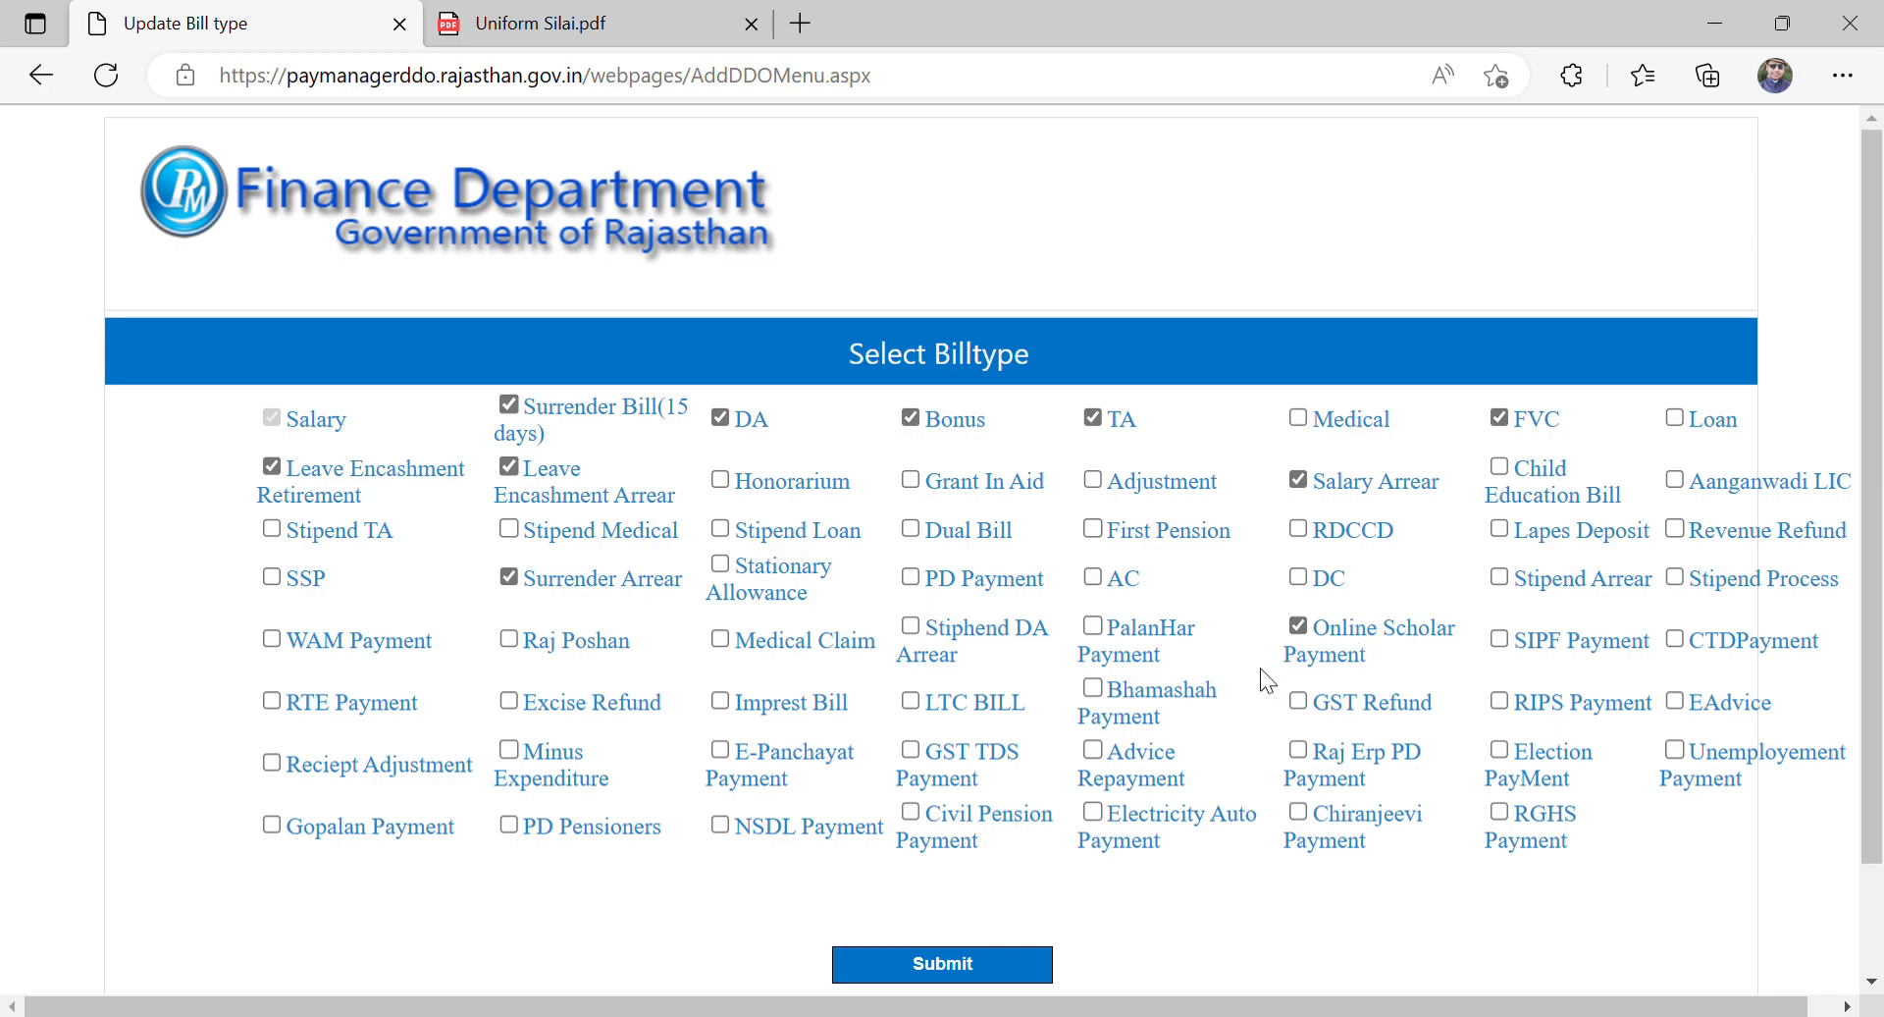
left_click(955, 971)
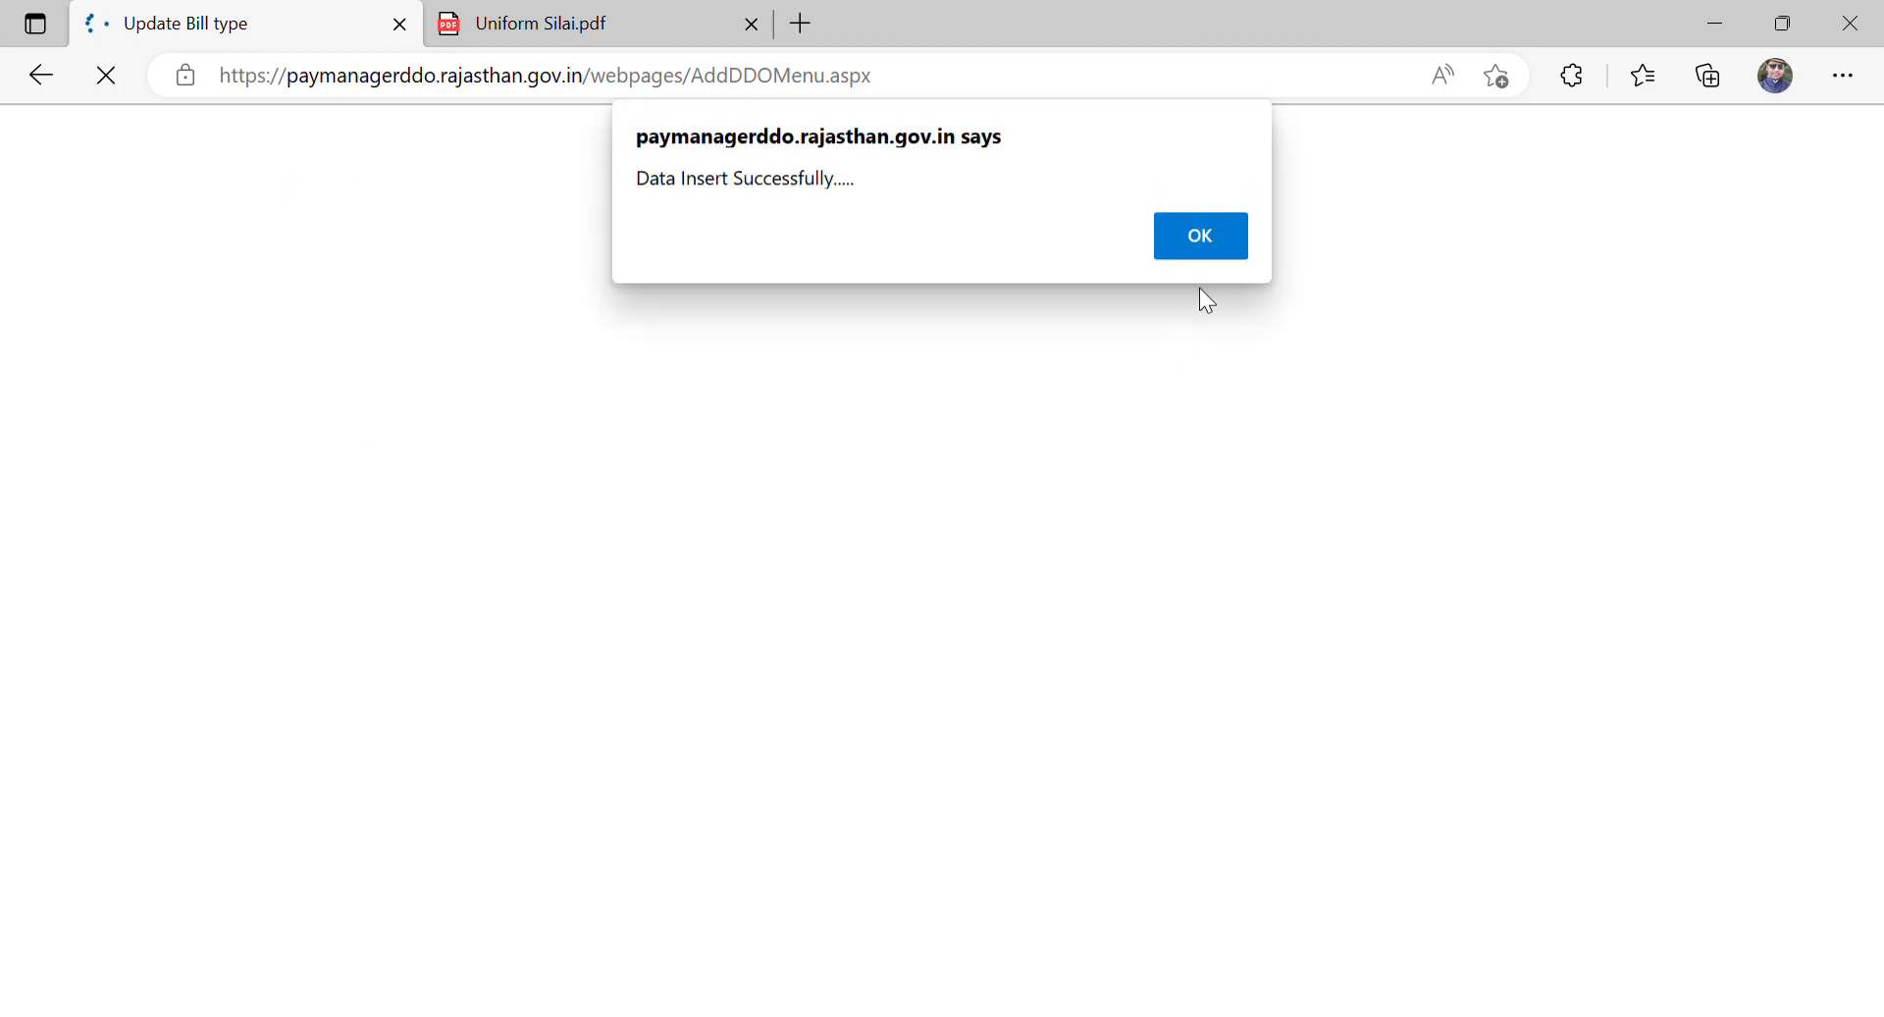
left_click(1206, 239)
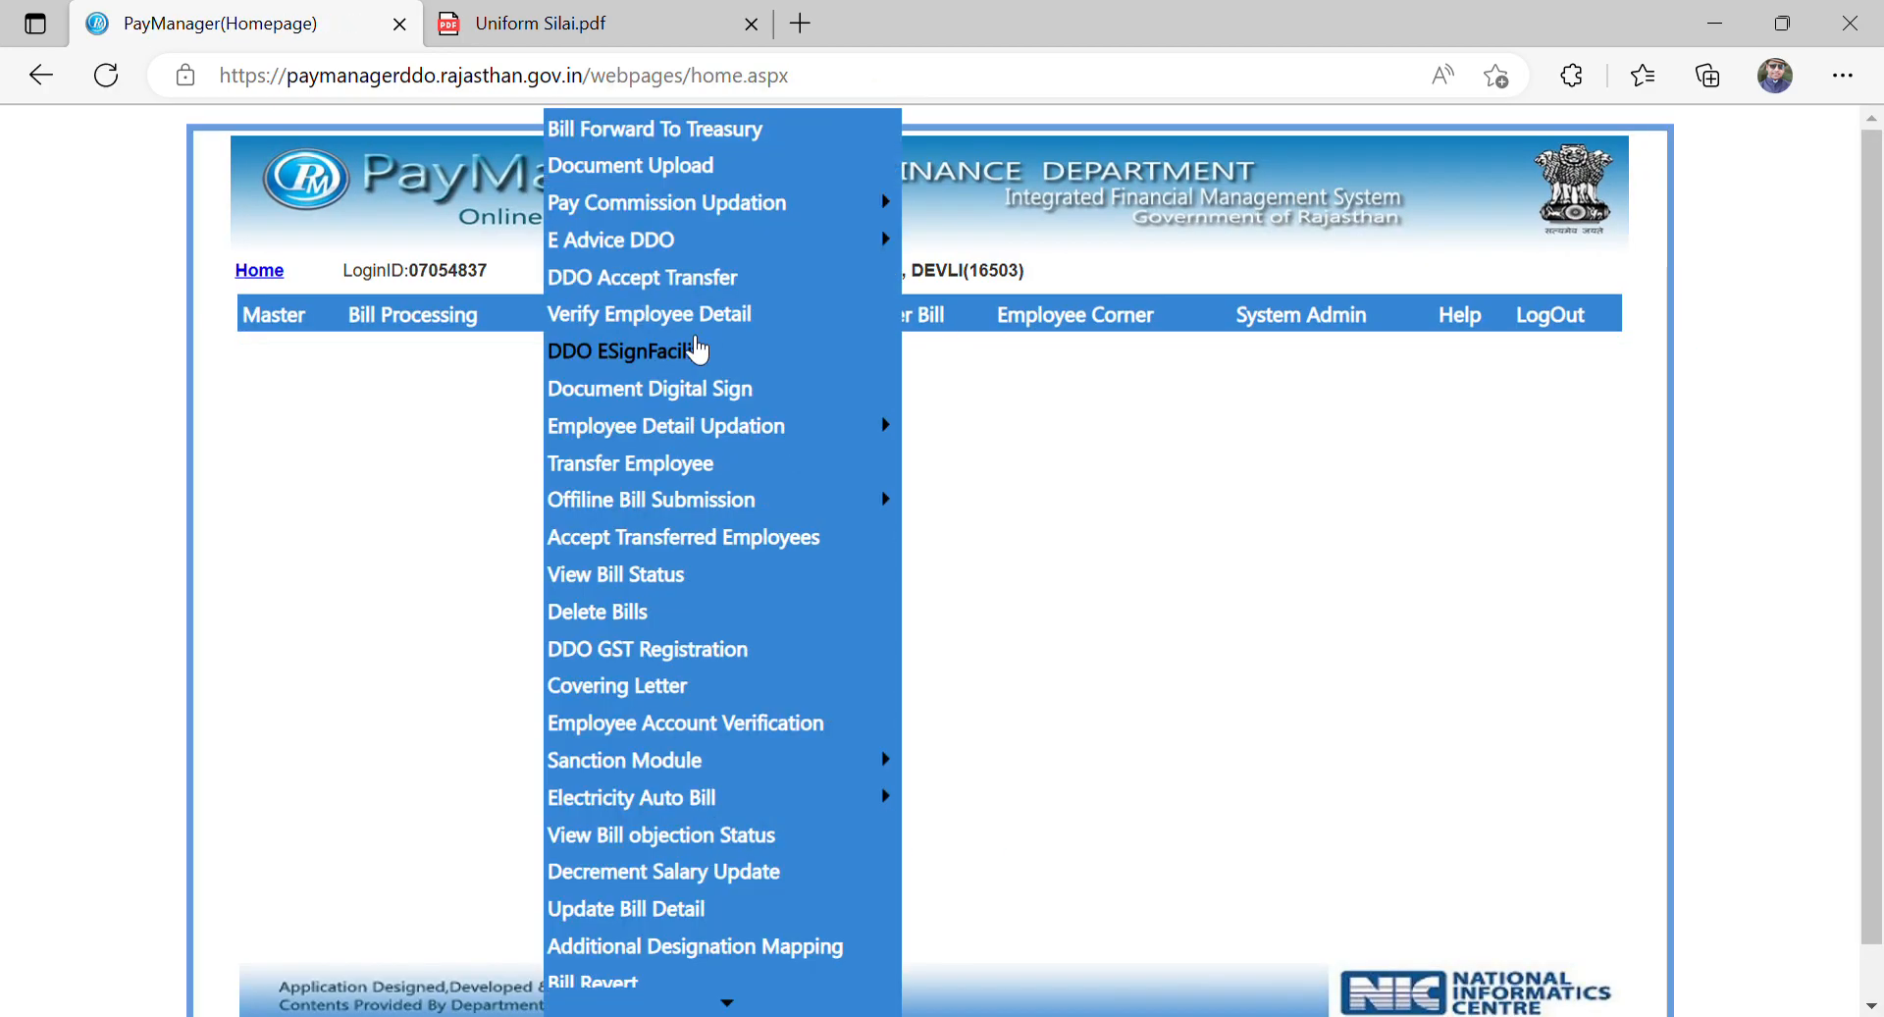
Step: Open a Bill Allocation form with bill type Online Scholar Payment and subtype Shala Darpan Payment
mouse_move(425, 319)
left_click(420, 351)
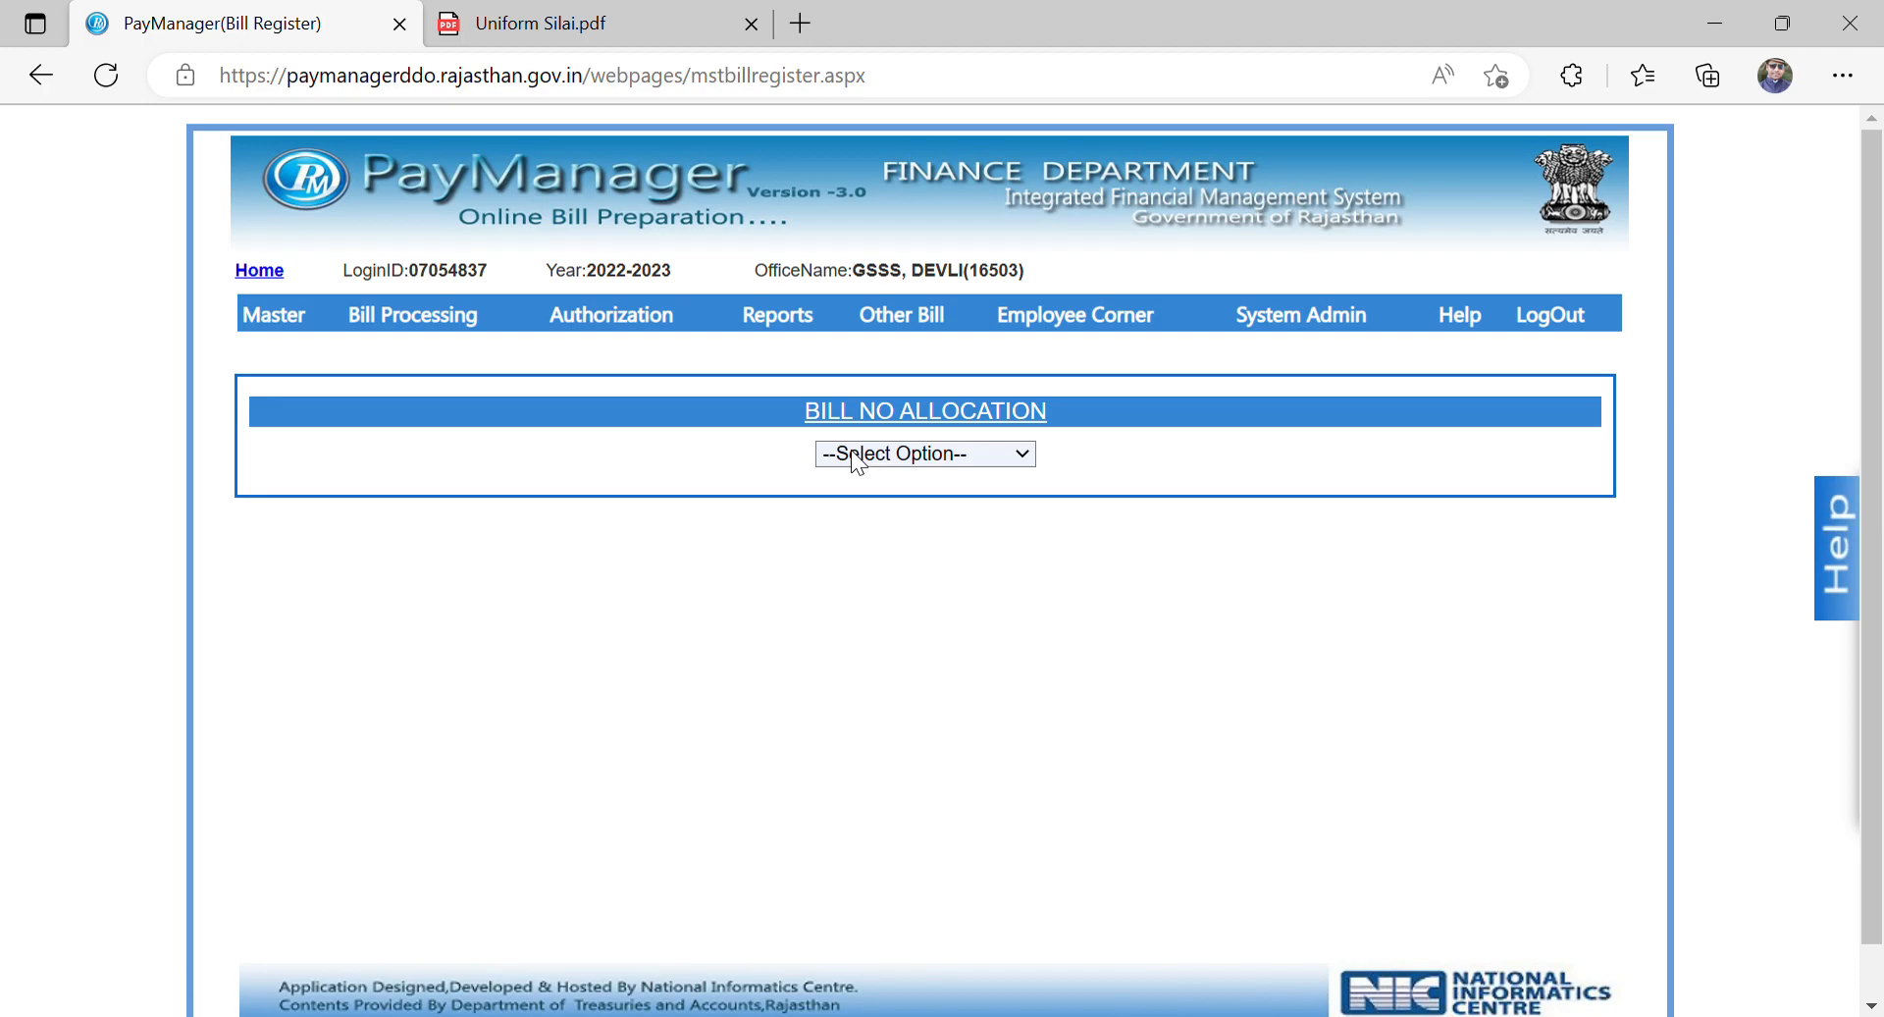
left_click(857, 507)
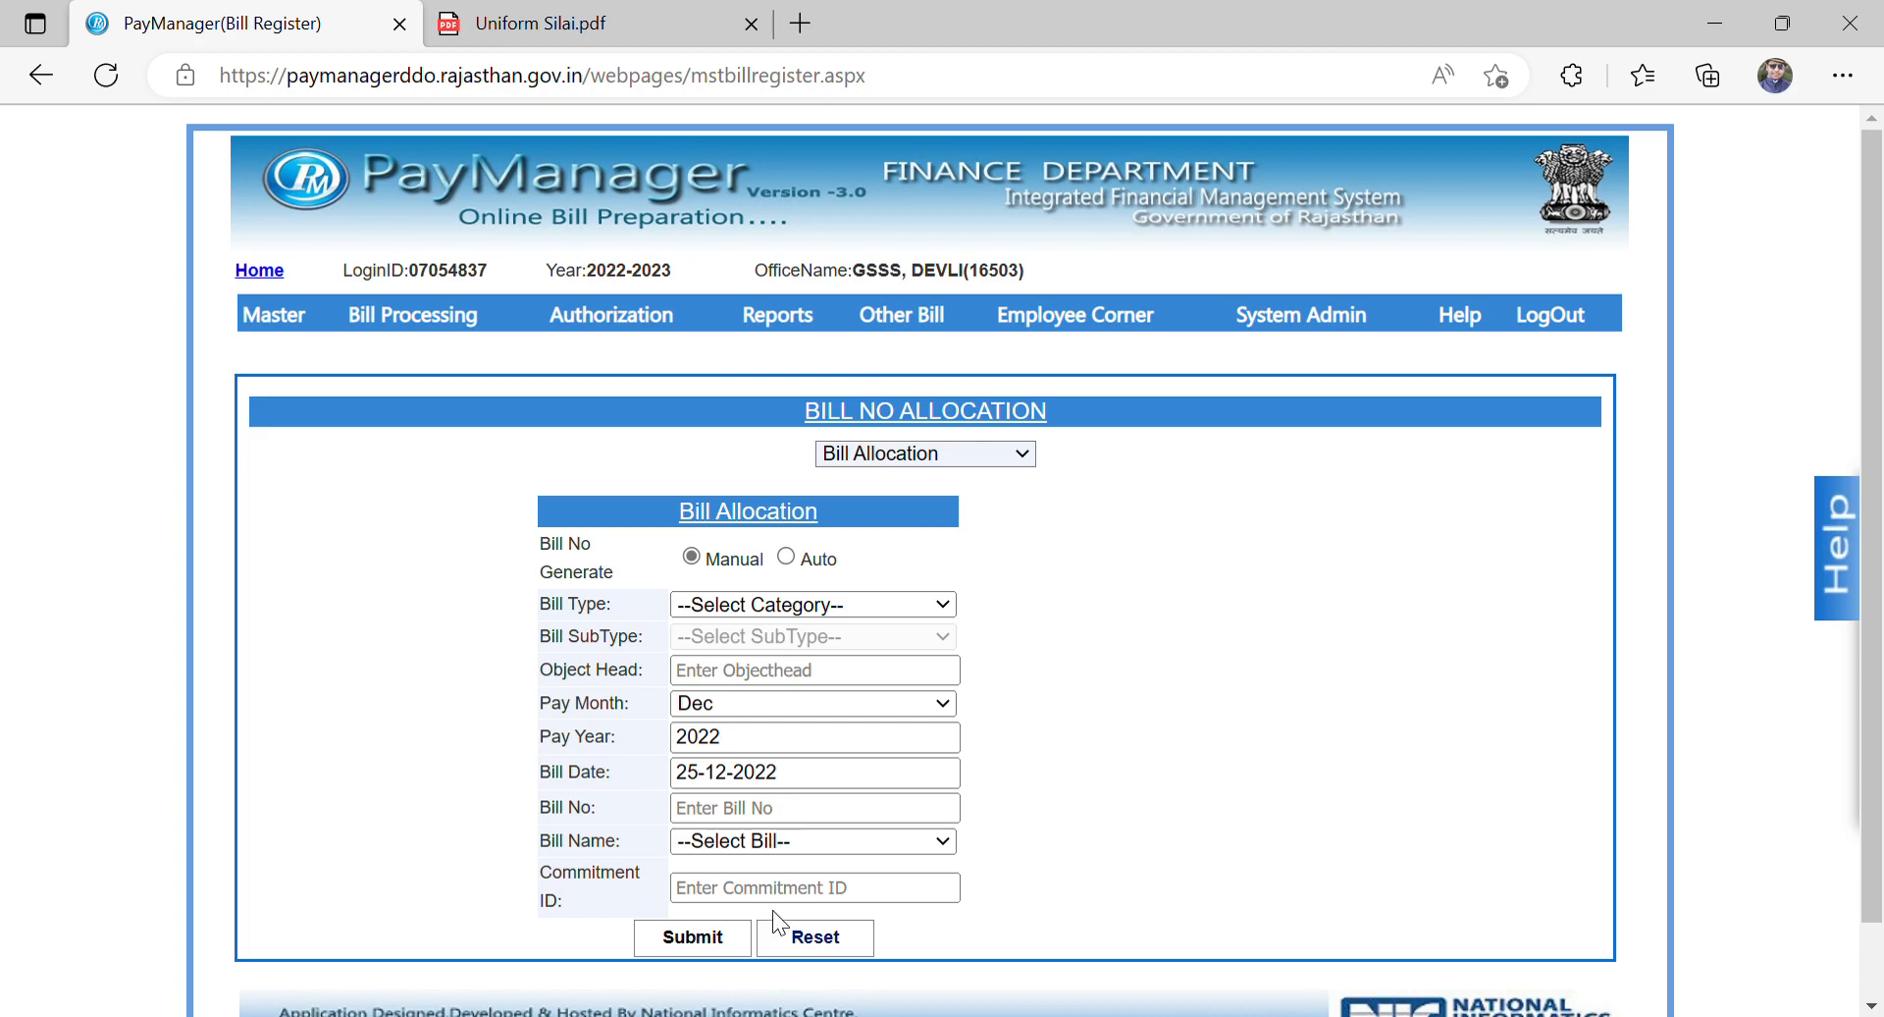
left_click(796, 905)
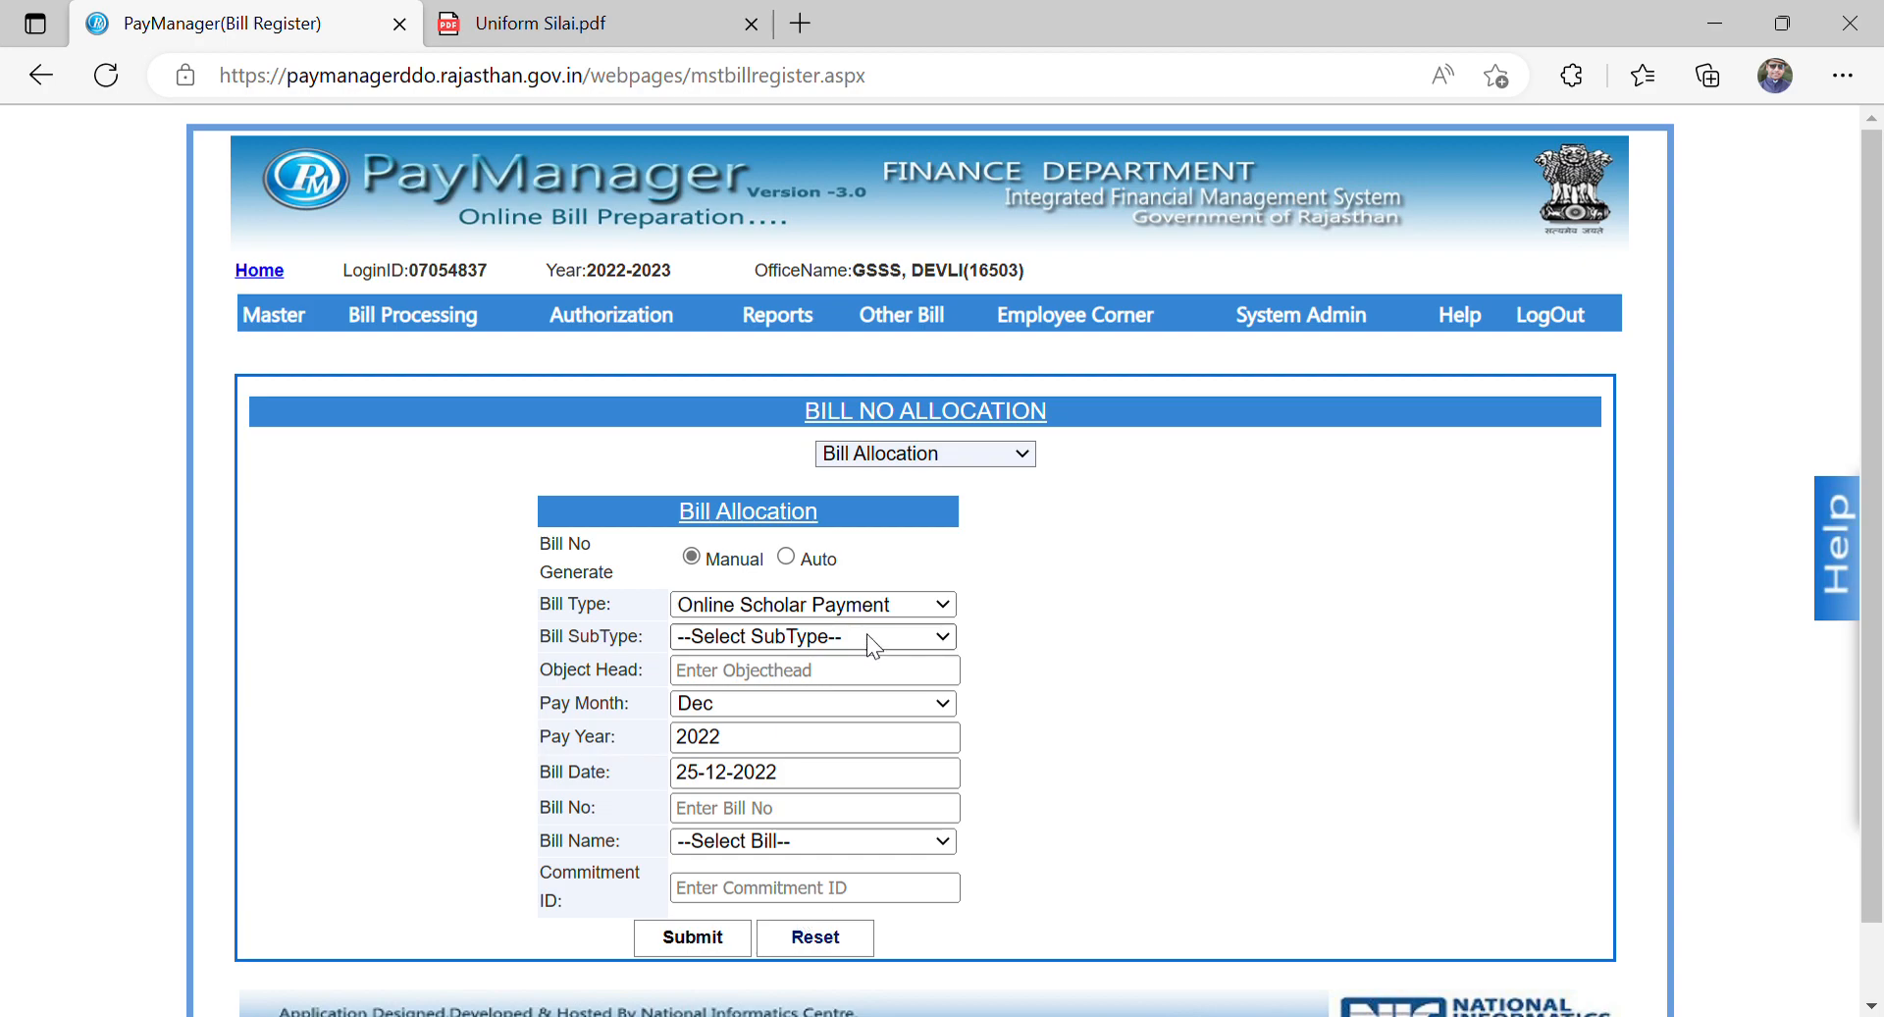
left_click(833, 791)
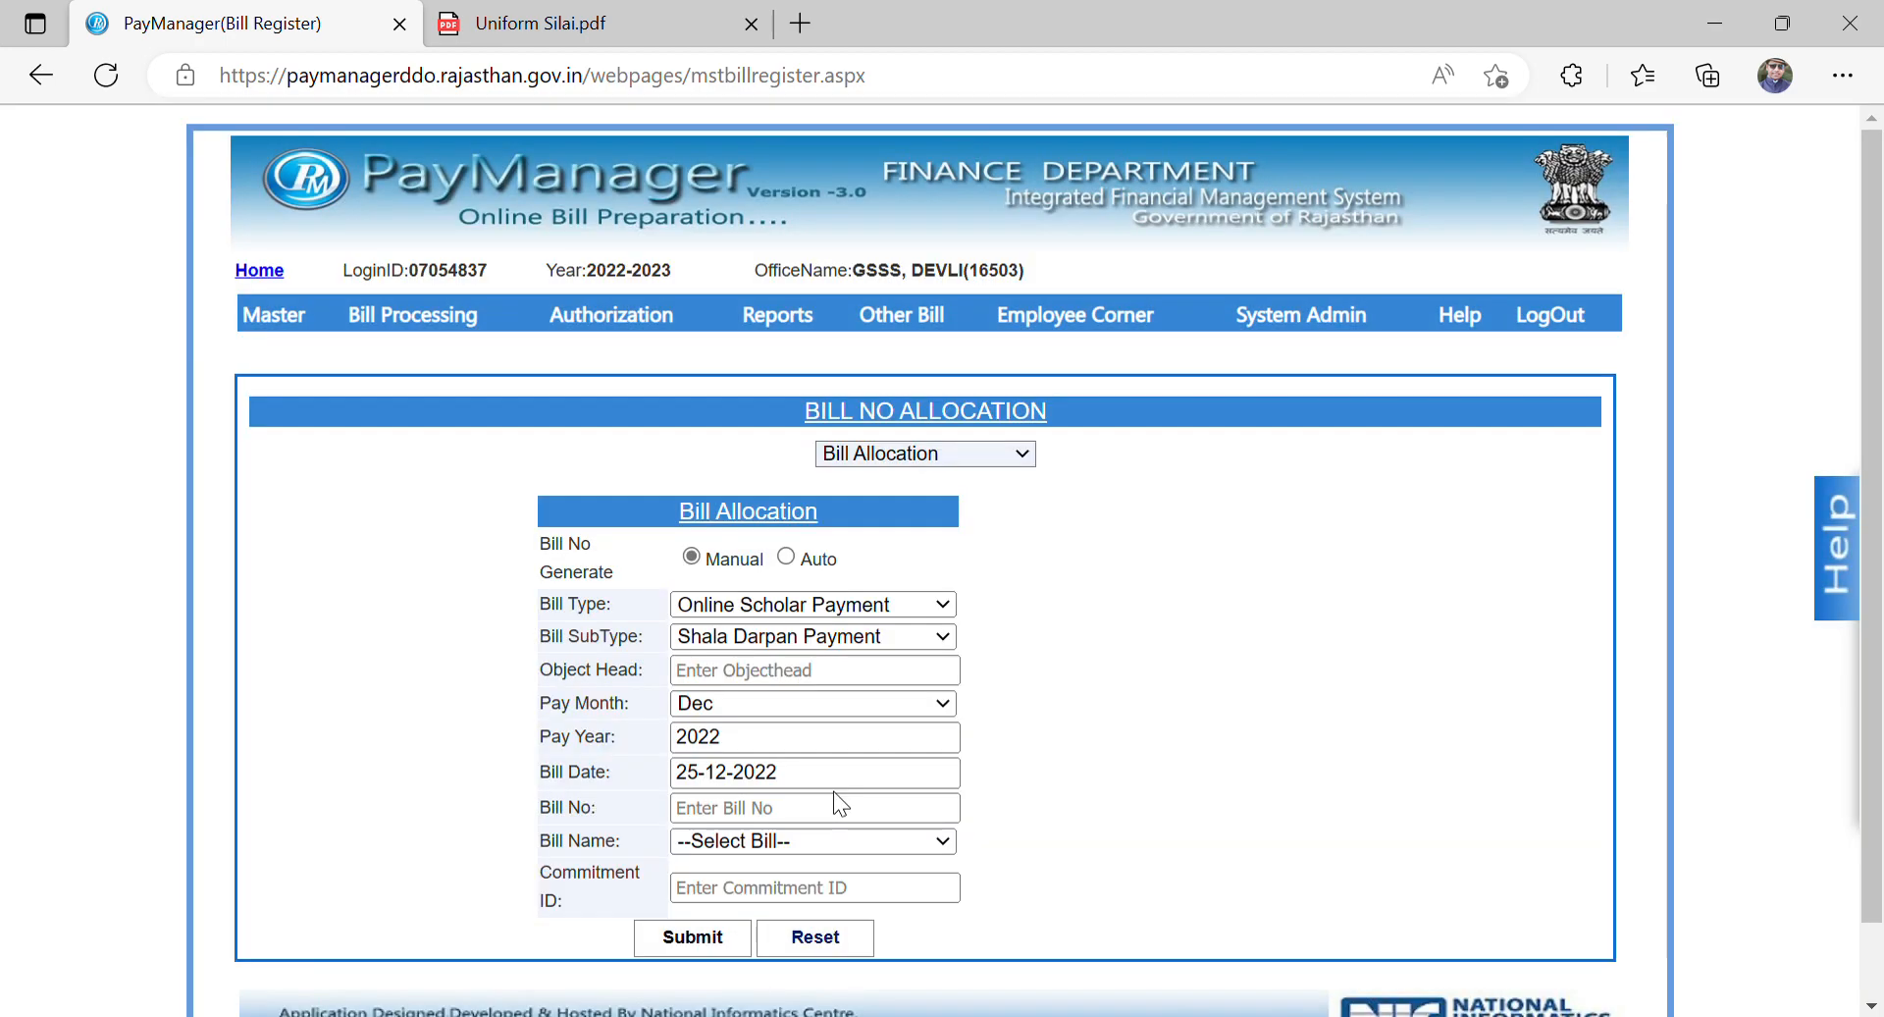
Step: Set the bill allocation's object head to 57 and its bill name to DBT Uniform
left_click(842, 679)
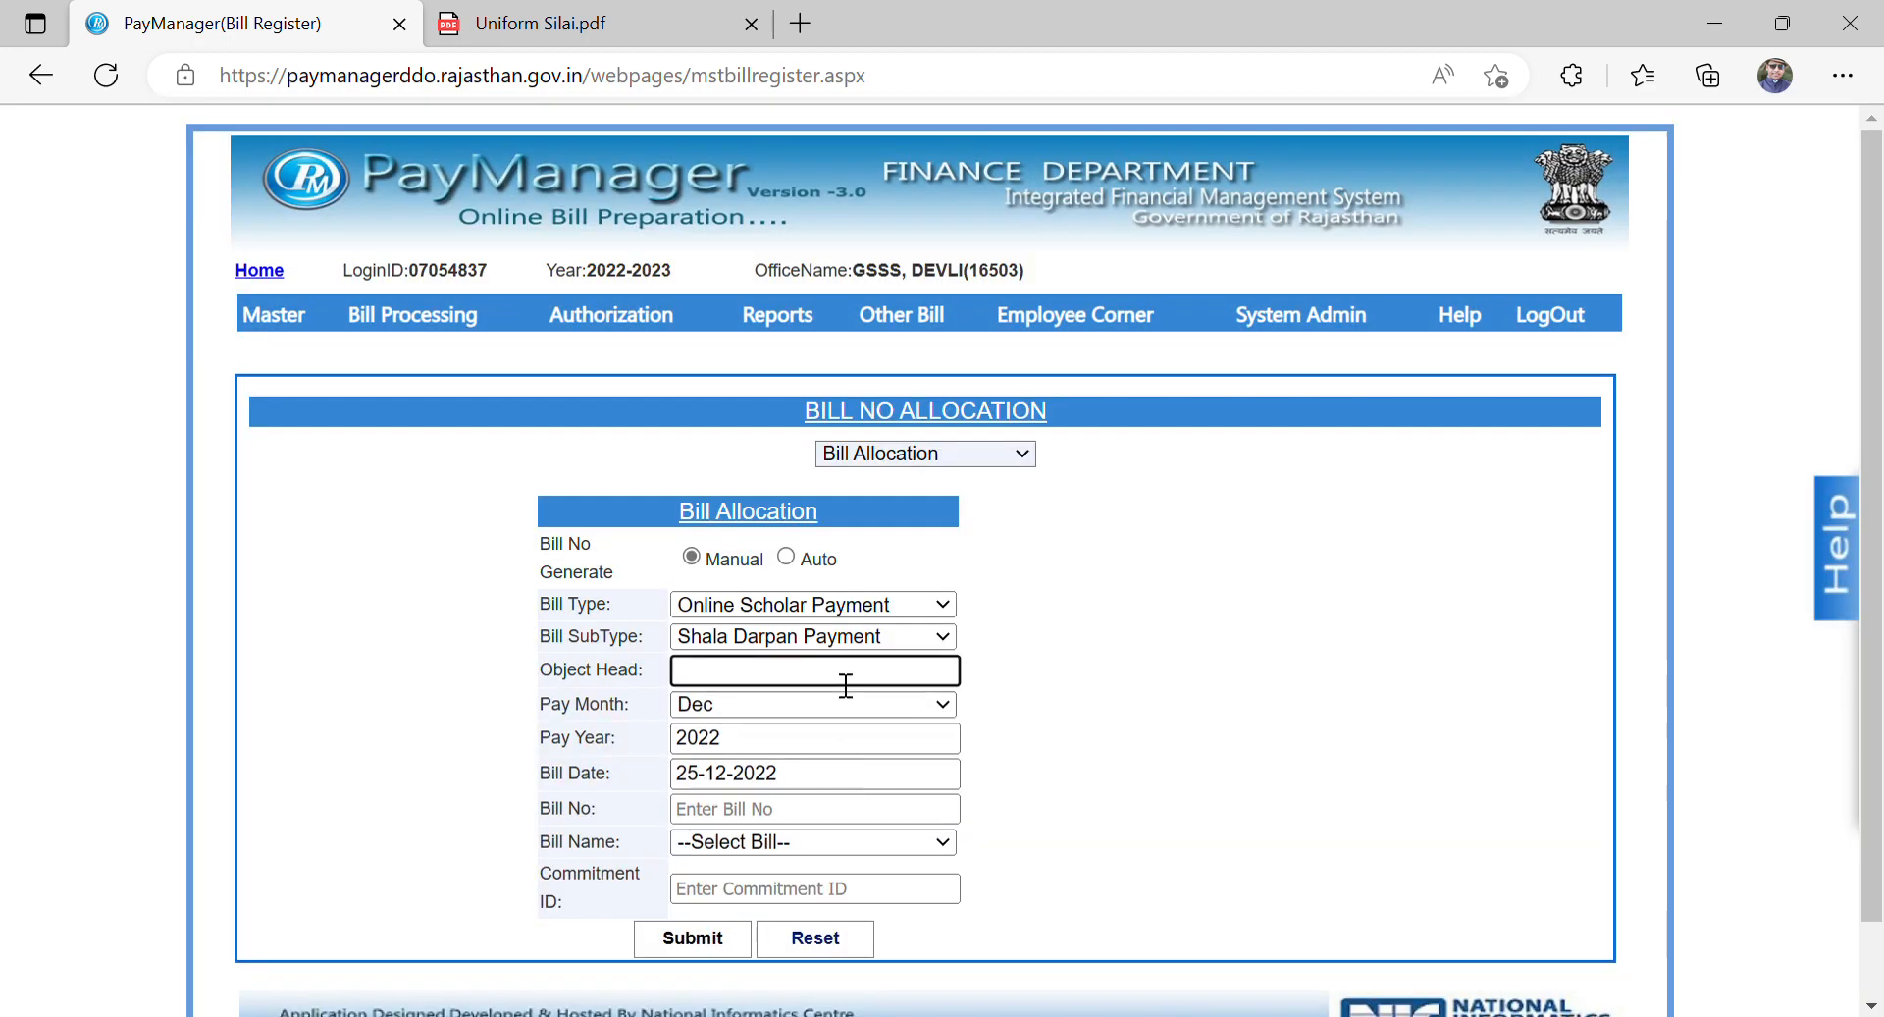
type("57")
left_click(1060, 719)
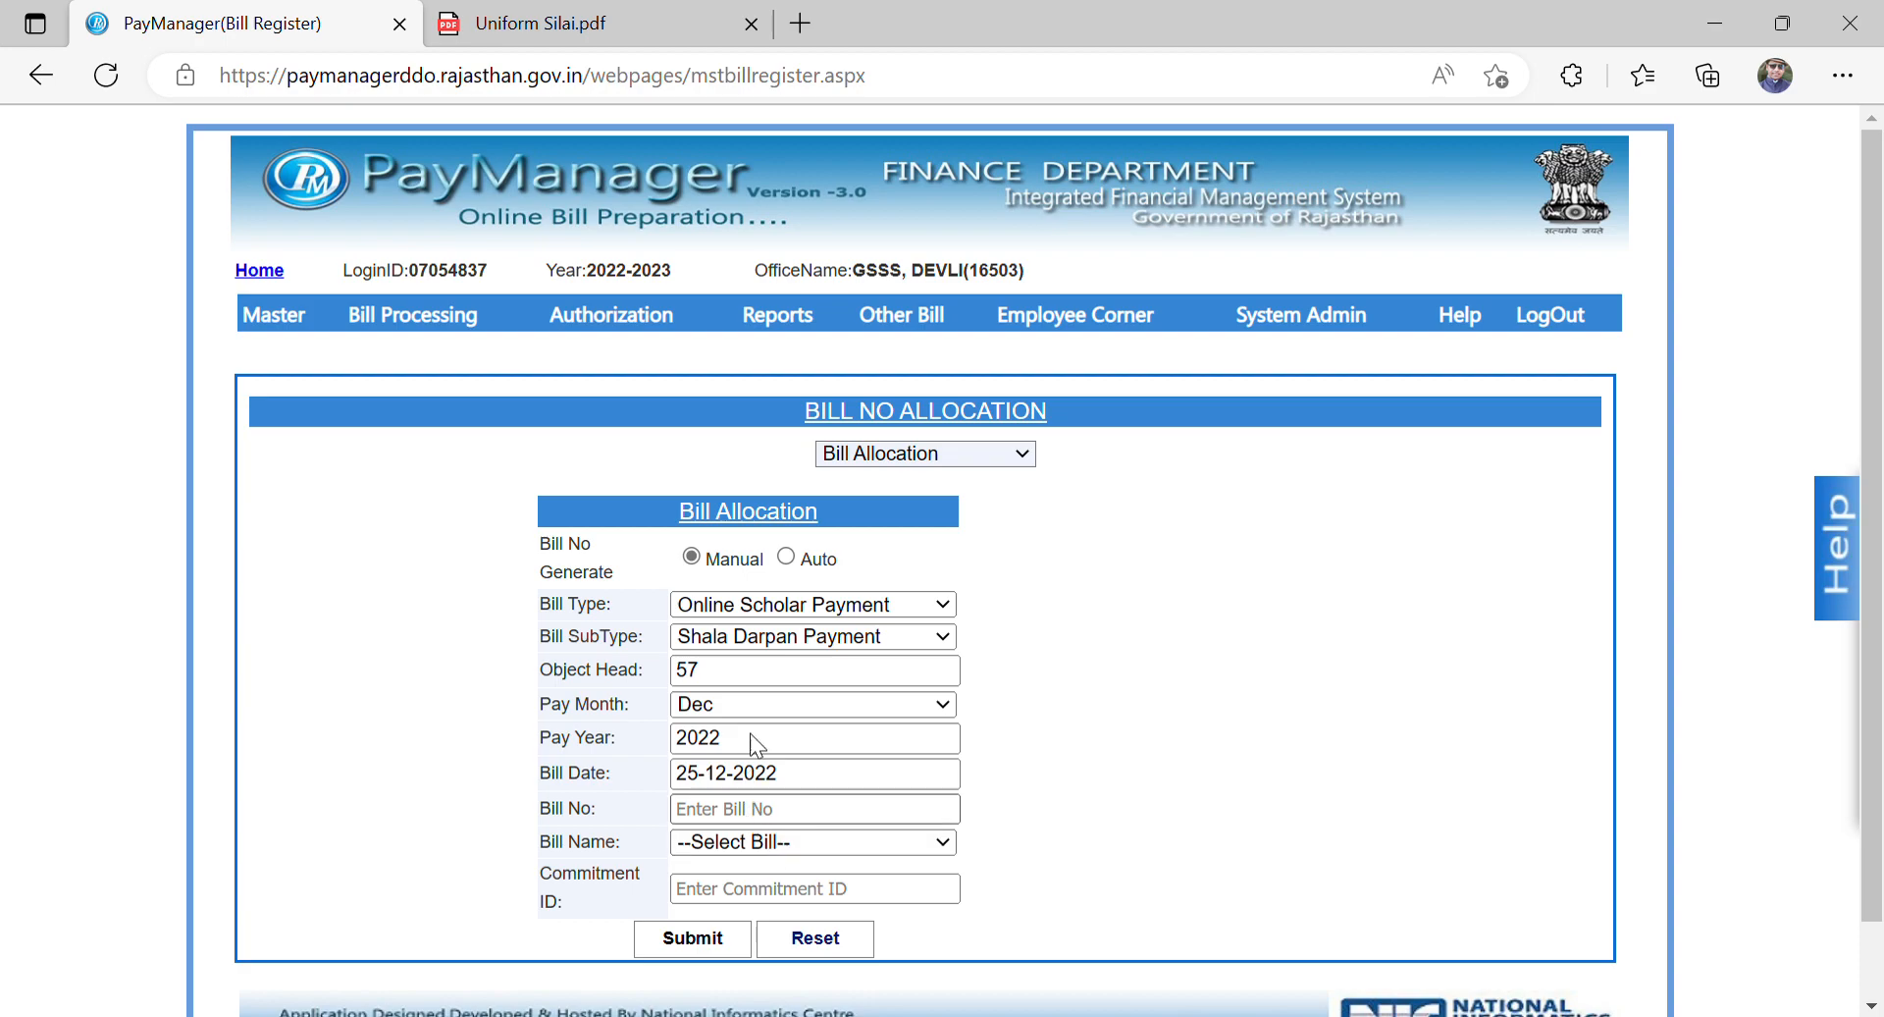
left_click(764, 611)
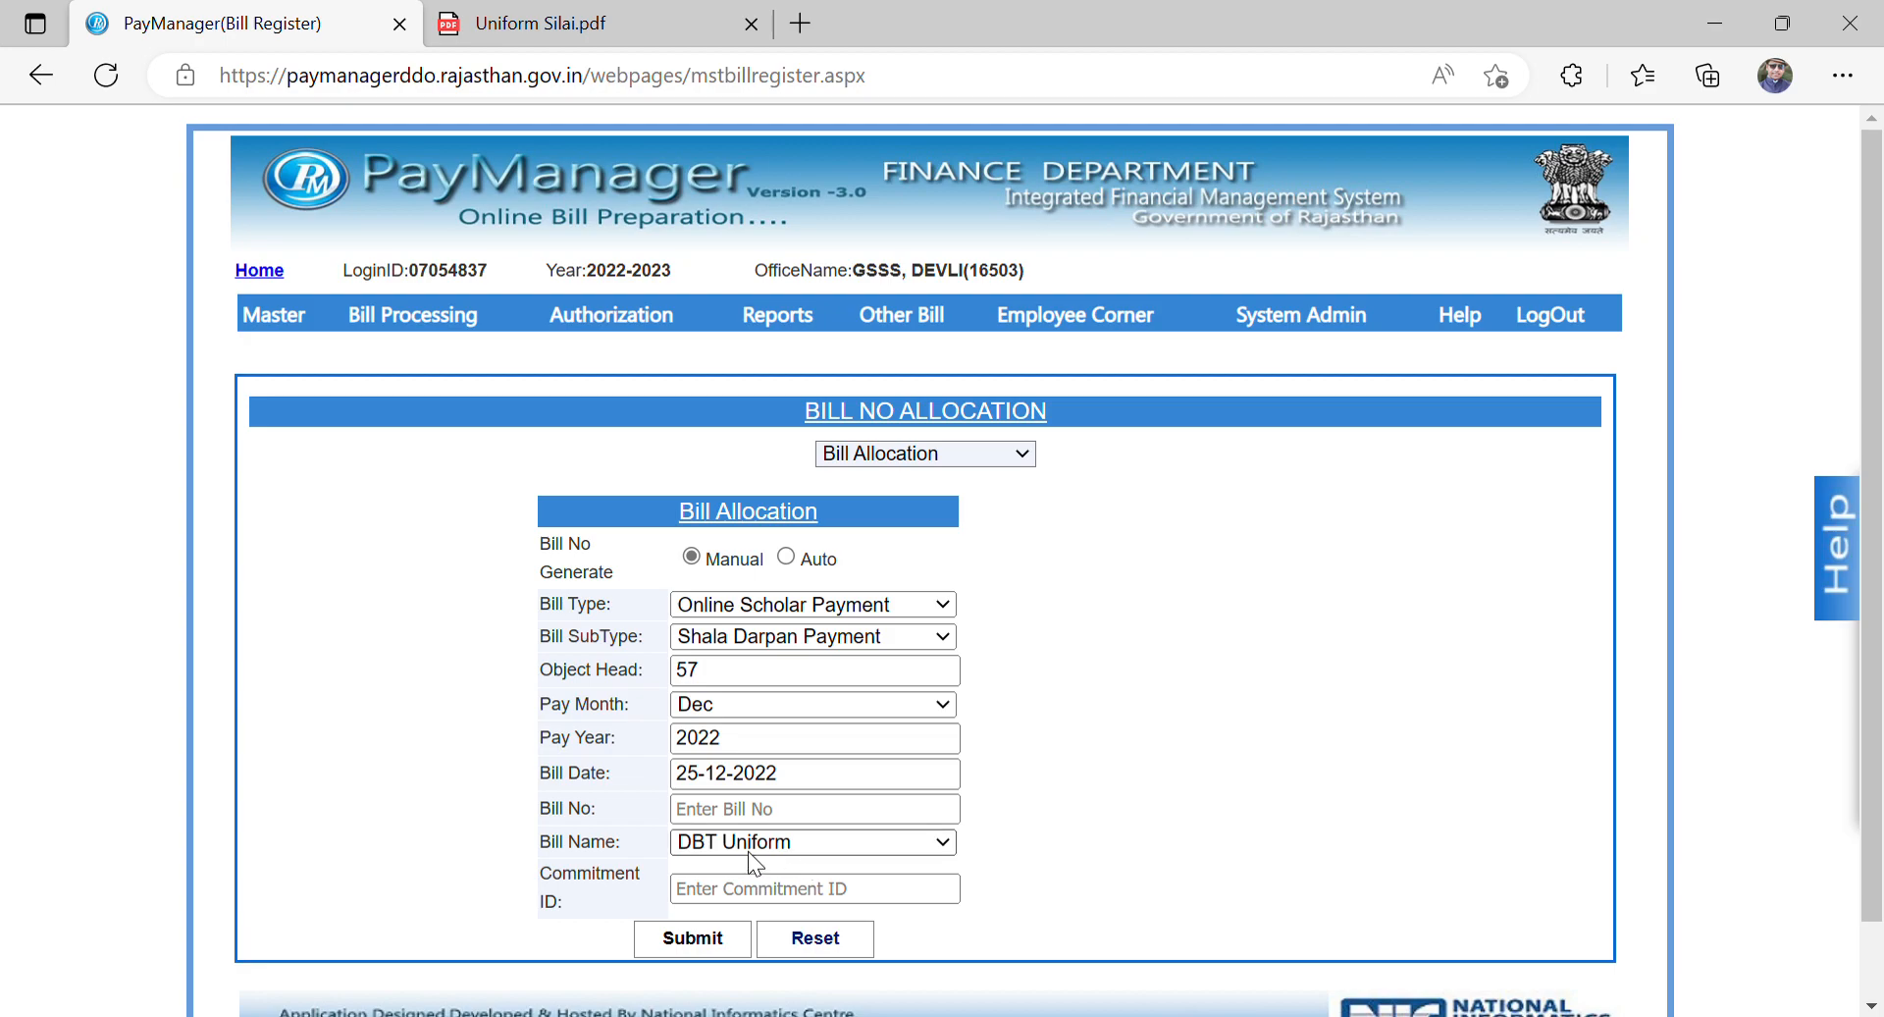